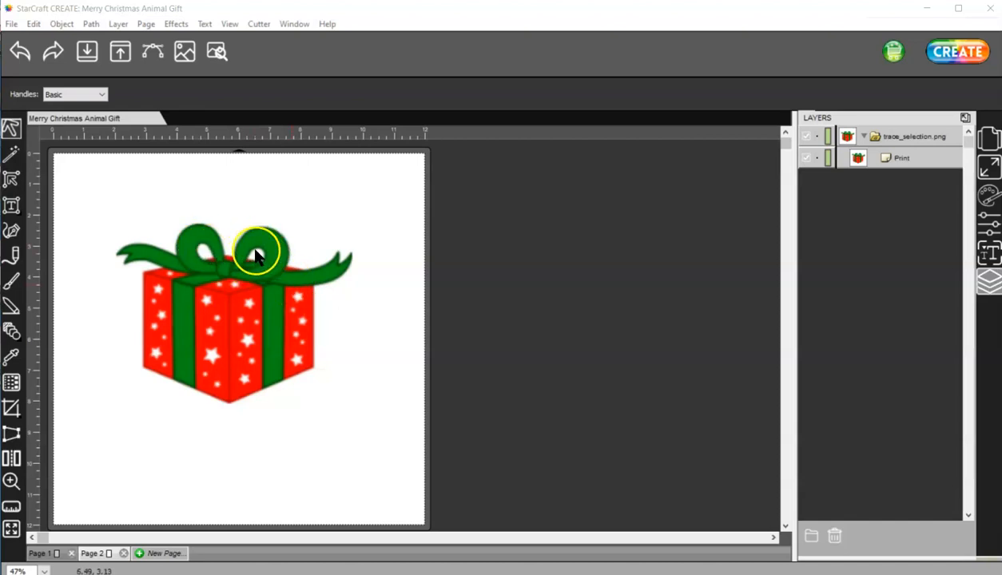
click(257, 256)
click(248, 317)
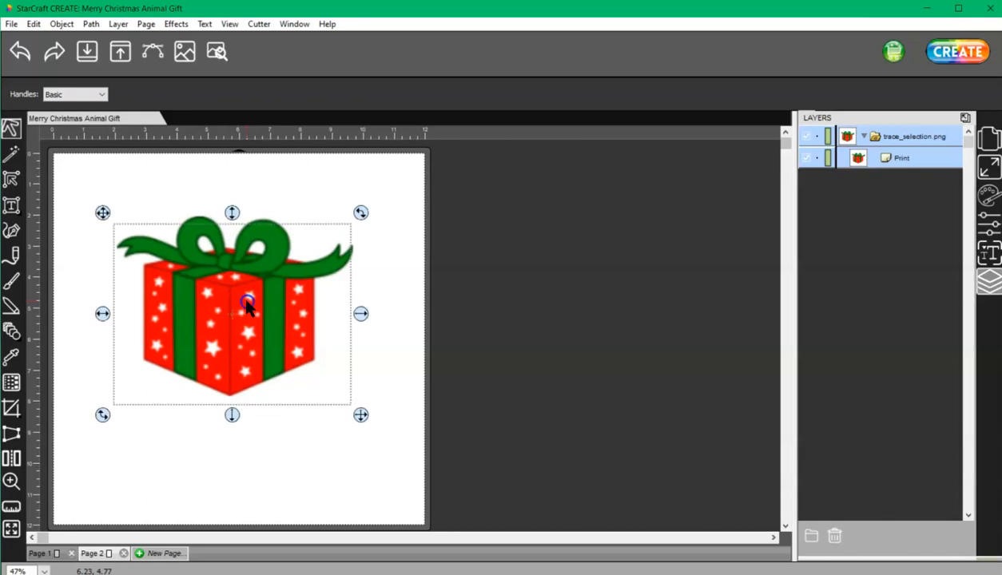
drag(246, 301, 249, 340)
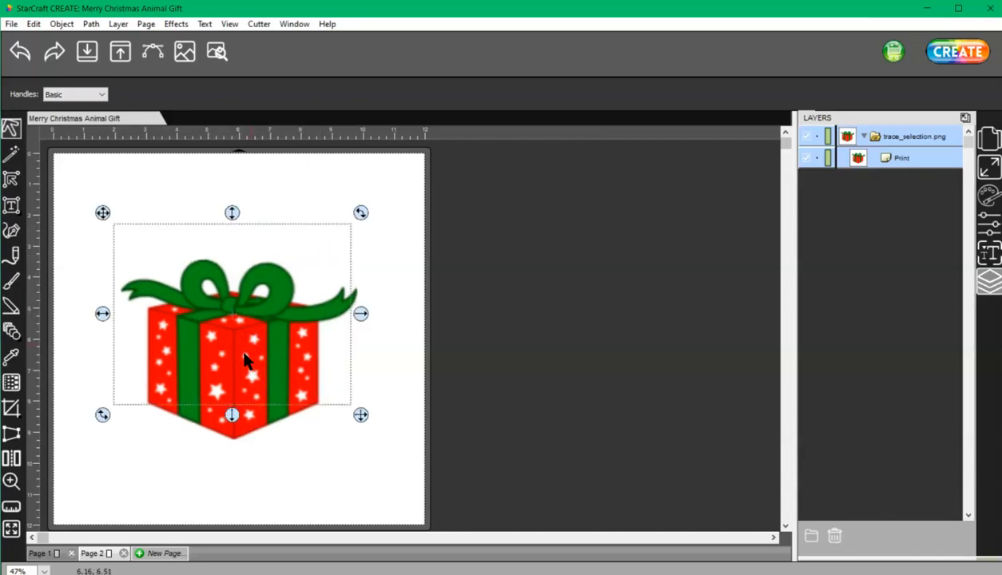
key(ctrl+z)
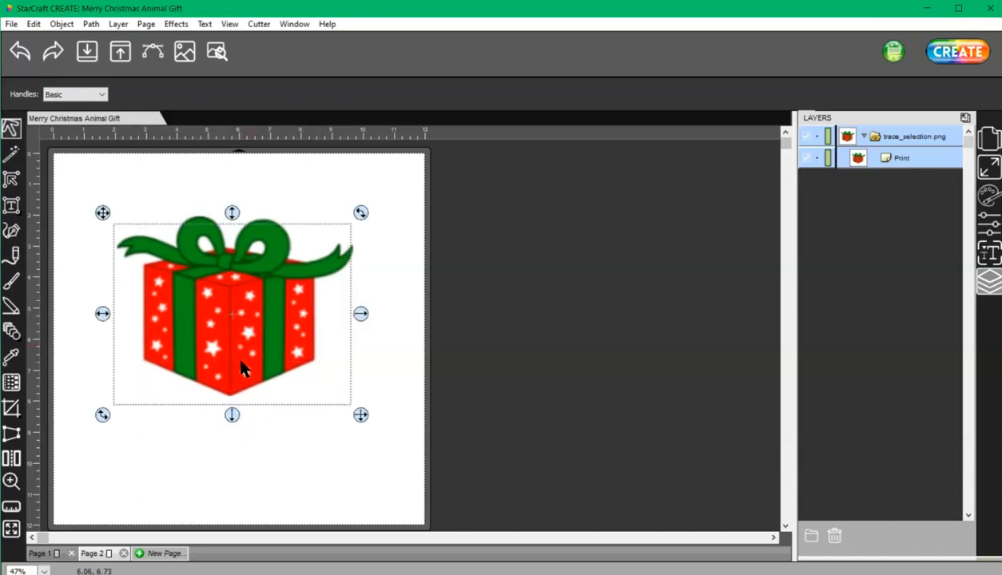
key(Down)
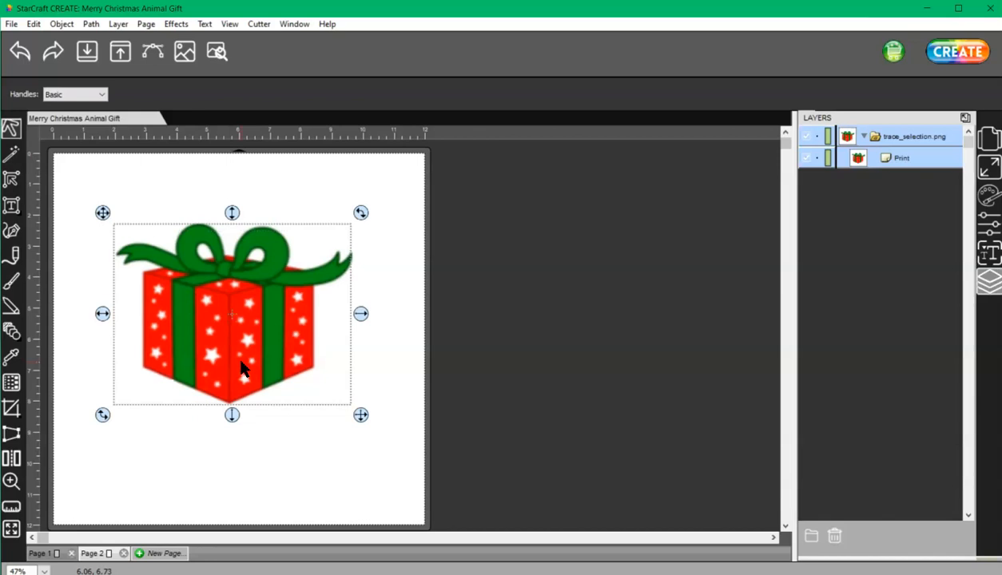
- Ungroup the trace_selection.png gift image and select its Print layer on its own
click(905, 161)
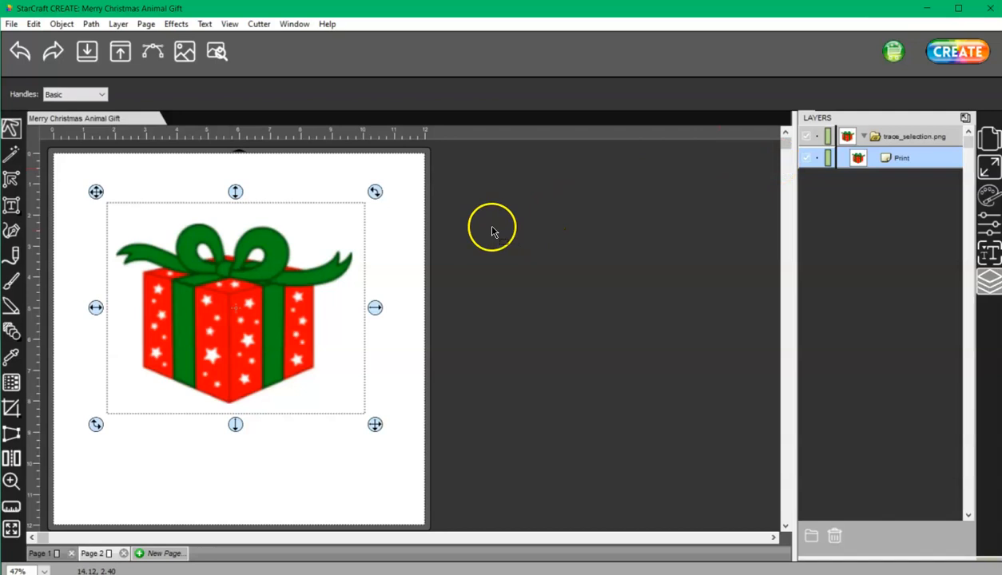
click(878, 136)
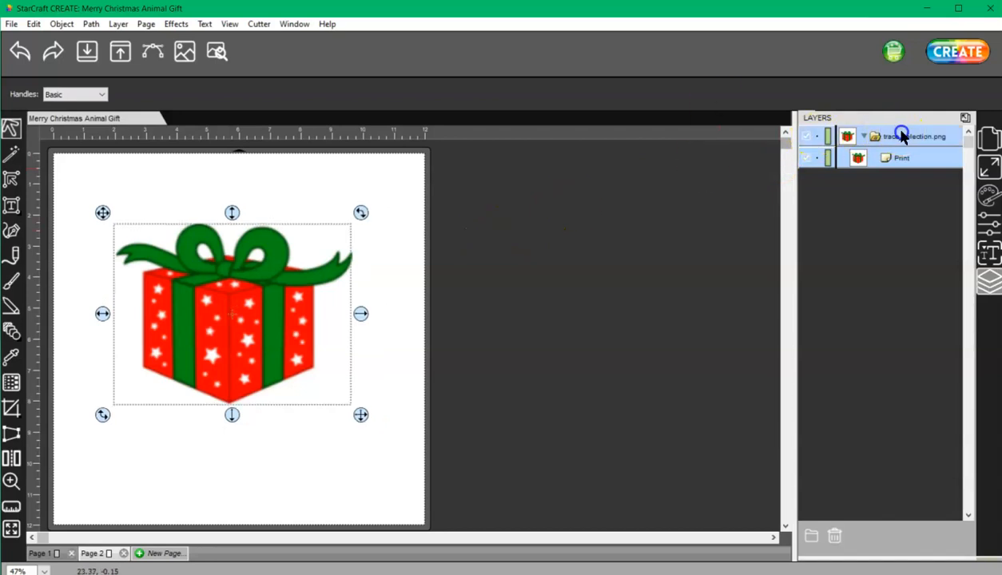
click(863, 136)
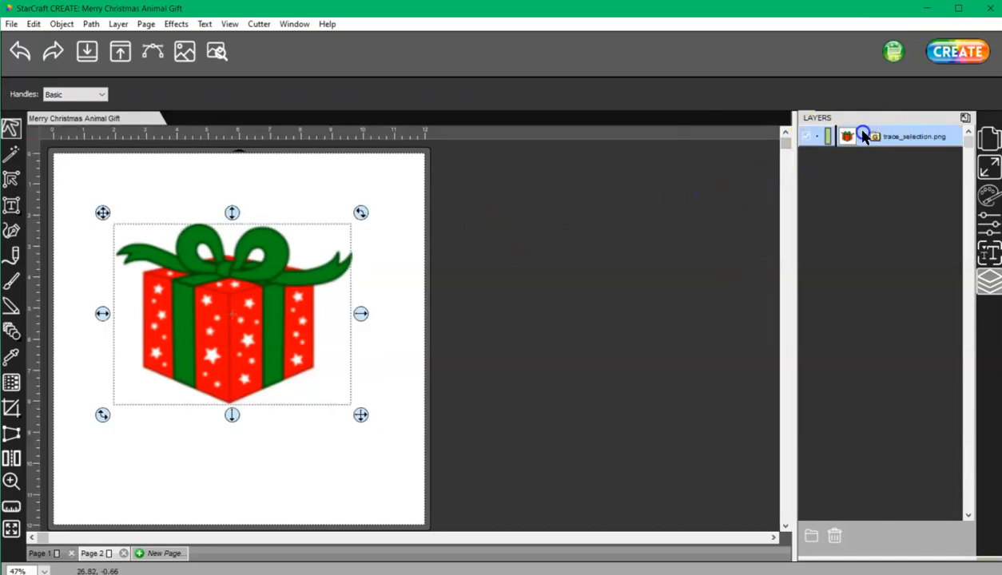
click(863, 136)
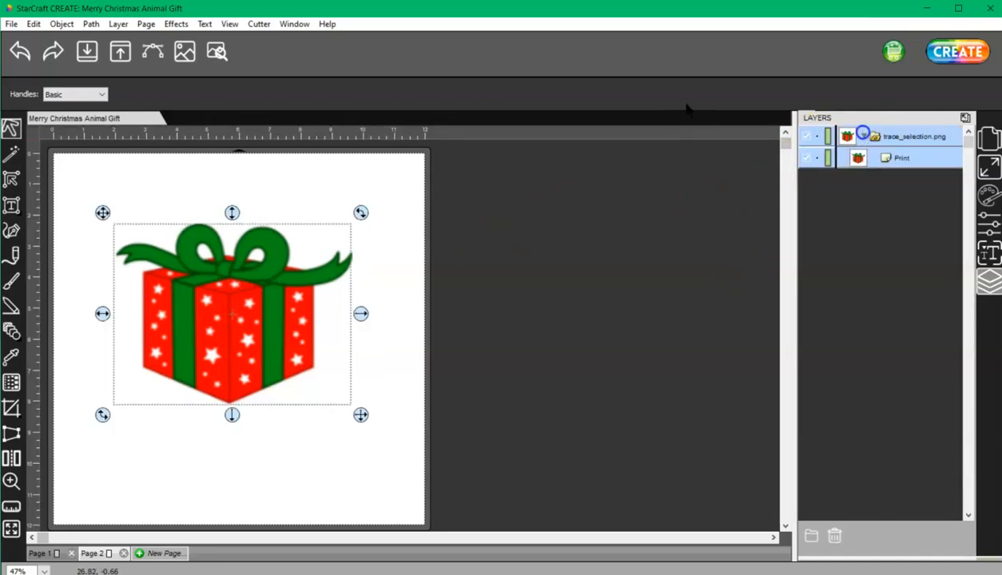
right_click(266, 274)
click(323, 469)
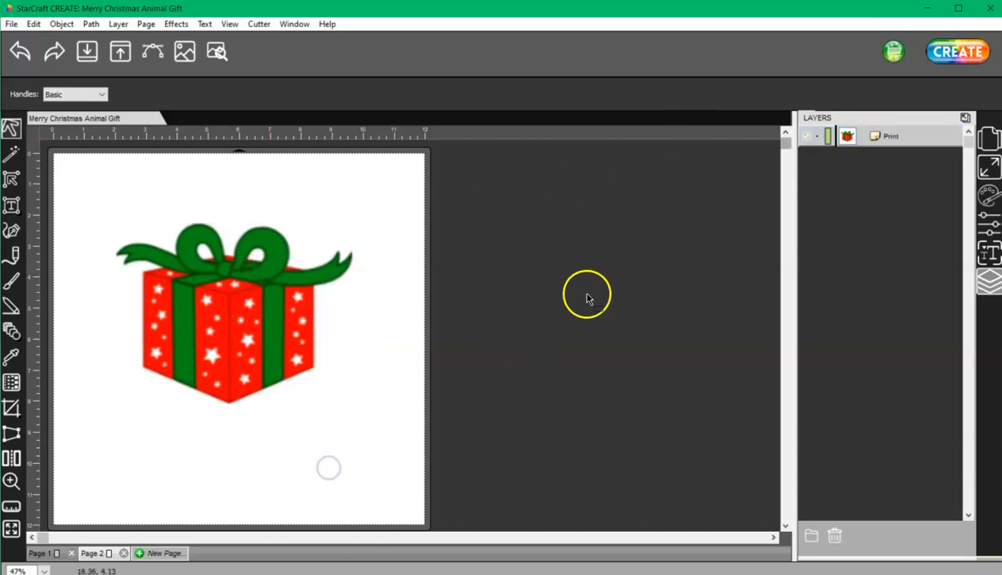
click(907, 141)
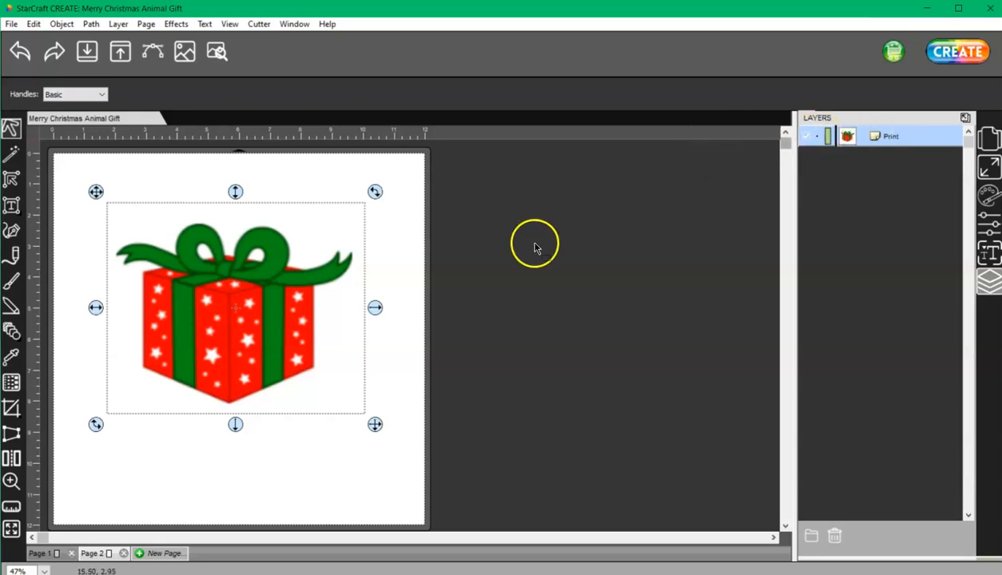
- Start an image trace of the Print layer and crop the trace area closer around the gift on all four sides
click(152, 50)
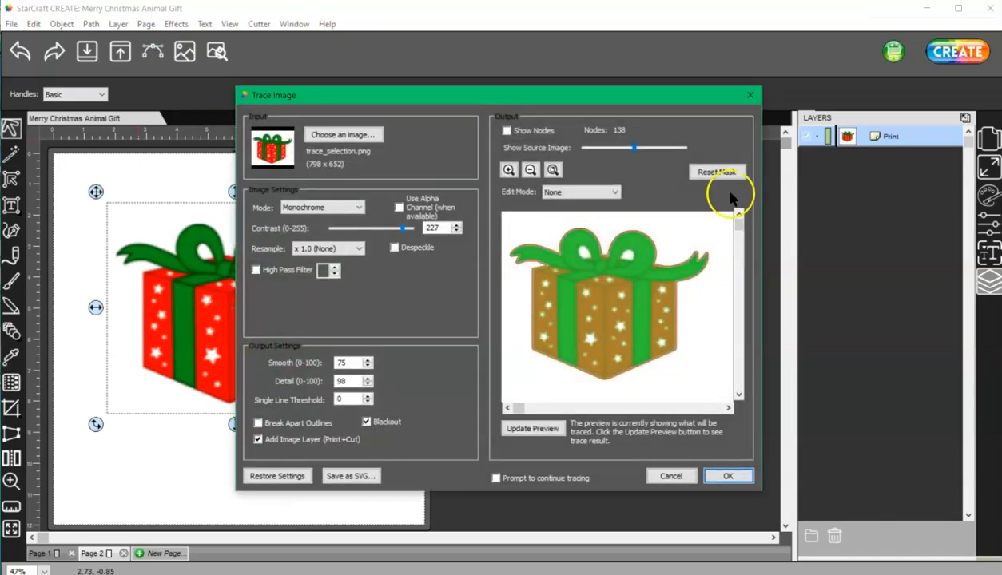
click(577, 191)
click(572, 215)
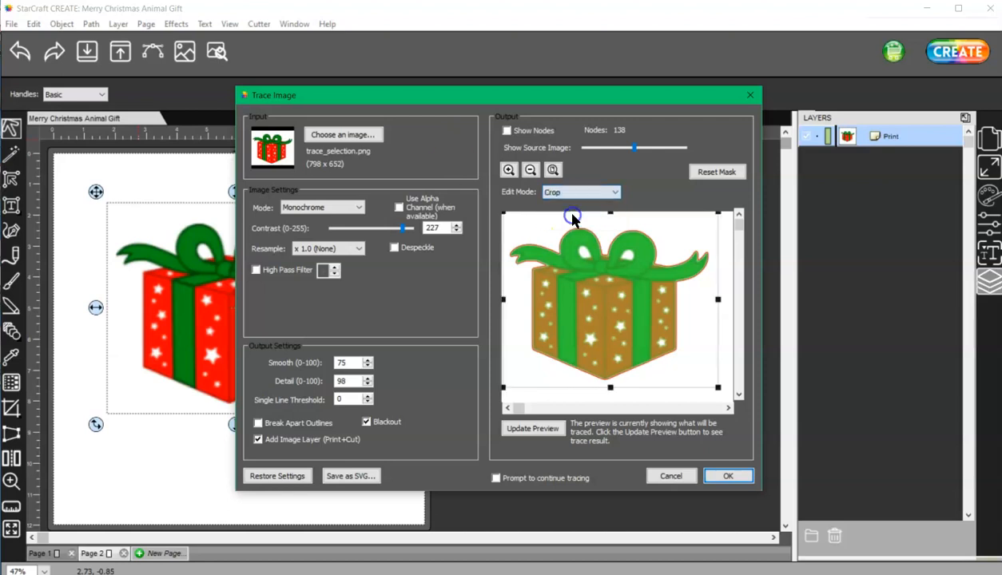
drag(609, 213, 609, 227)
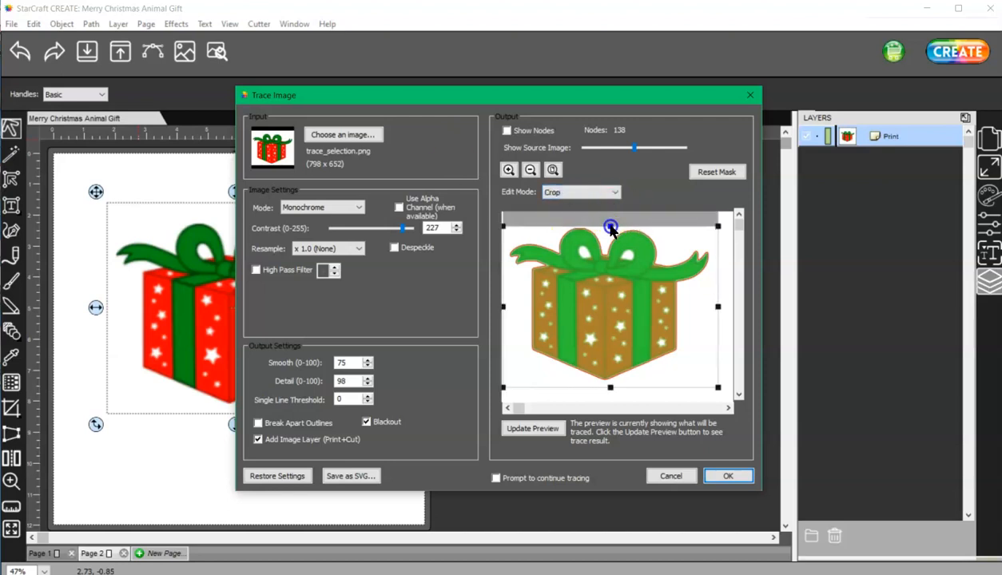
drag(608, 388, 610, 384)
drag(504, 306, 508, 308)
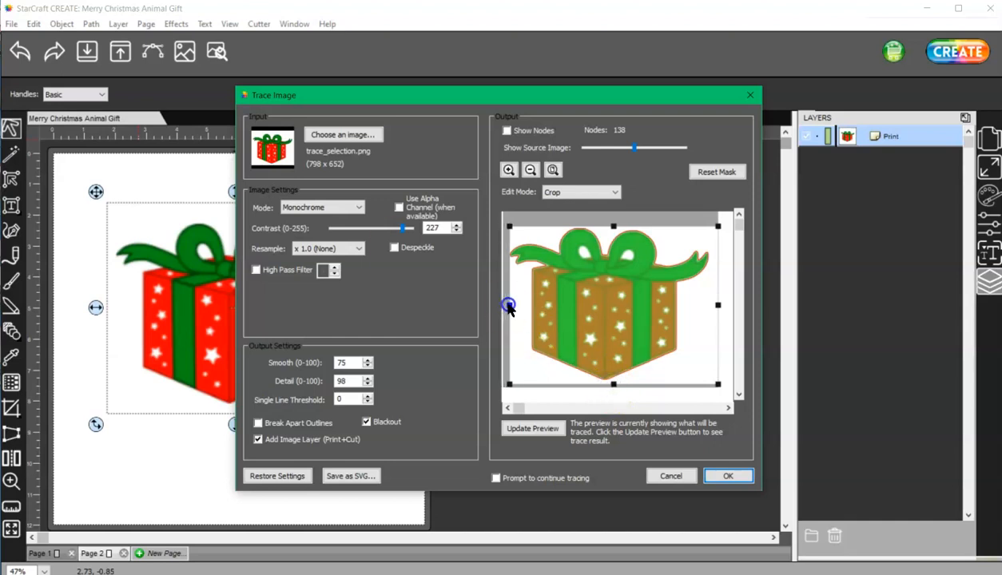
drag(717, 307, 709, 307)
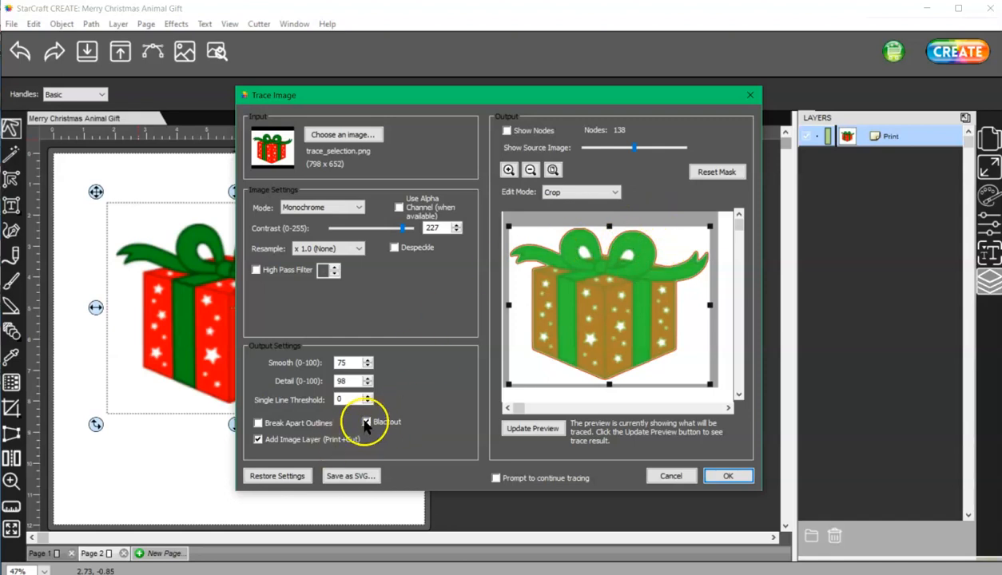
- Trace the gift with Blackout and Add Image Layer (Print+Cut) enabled, and move the traced copy off the mat
click(258, 440)
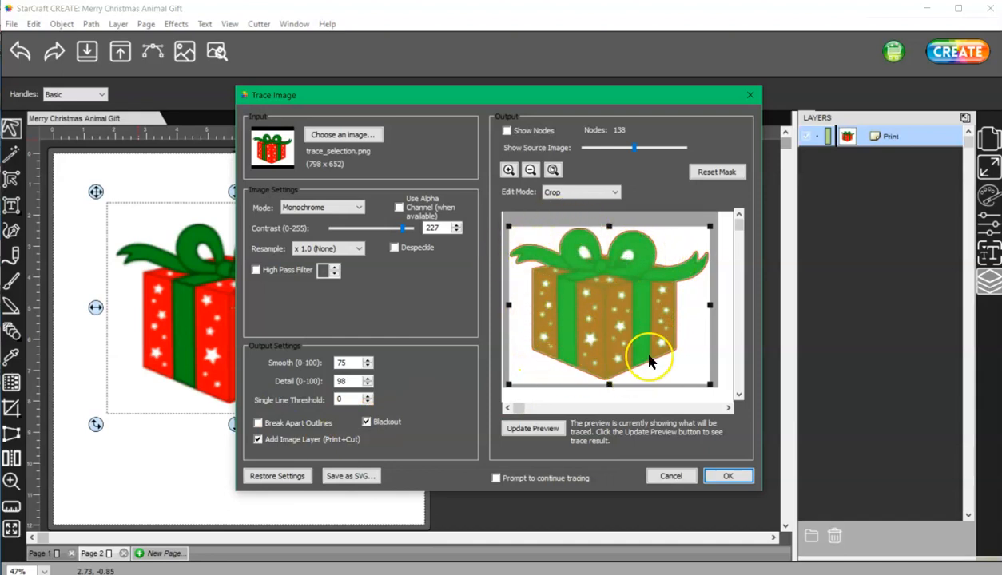
click(727, 475)
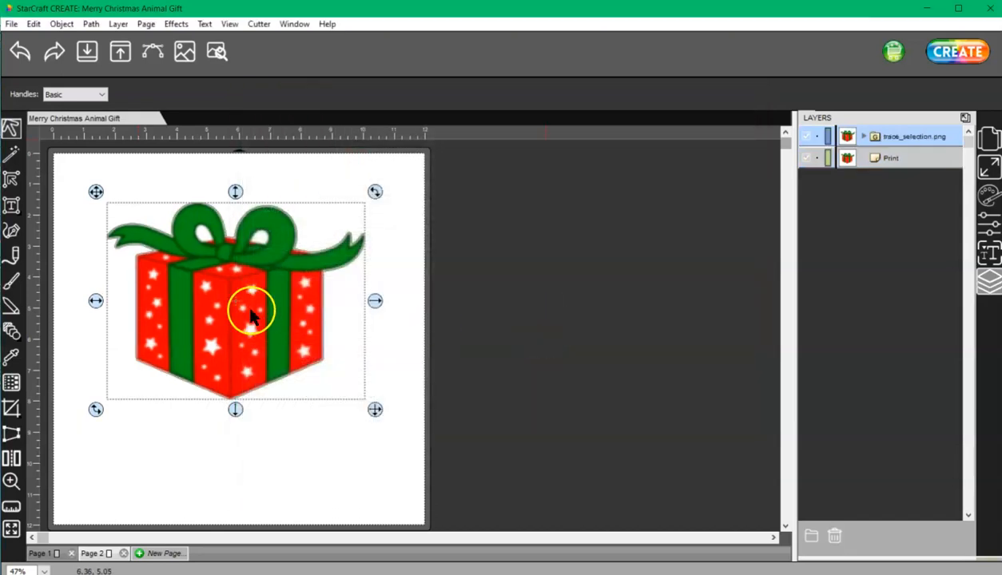
drag(252, 302, 650, 287)
- Start another trace of the original gift with Blackout turned off and update the trace preview
click(193, 307)
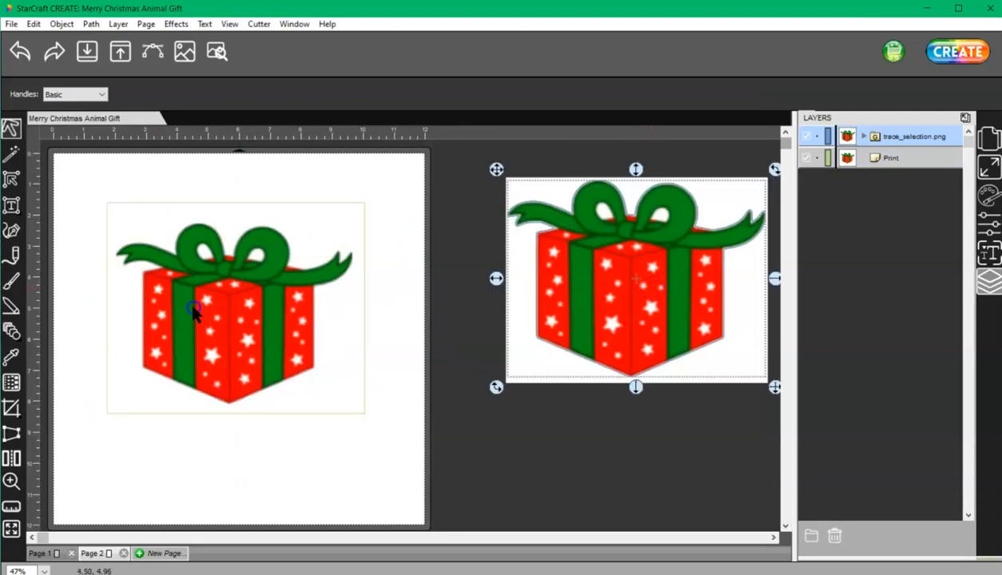
click(152, 49)
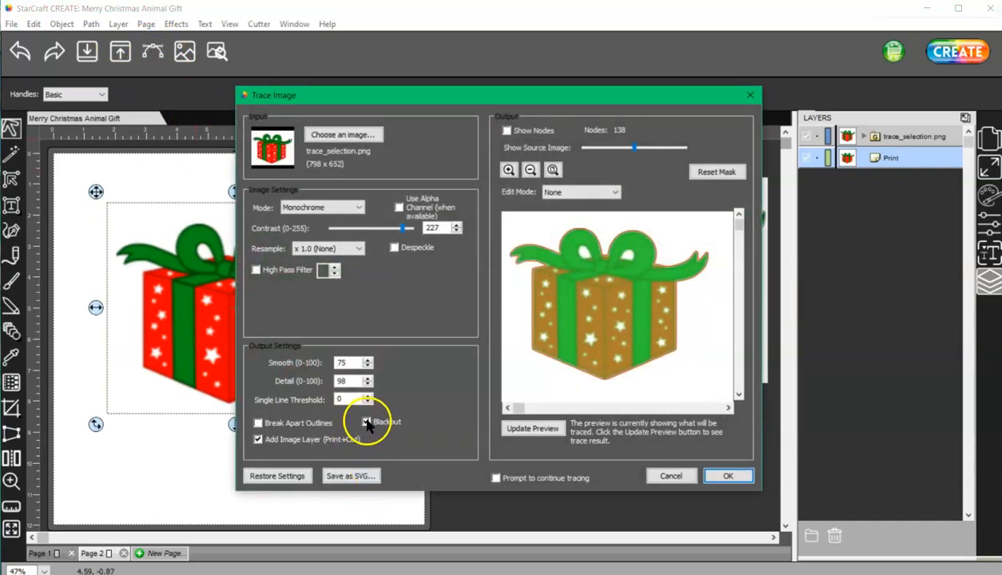
click(518, 428)
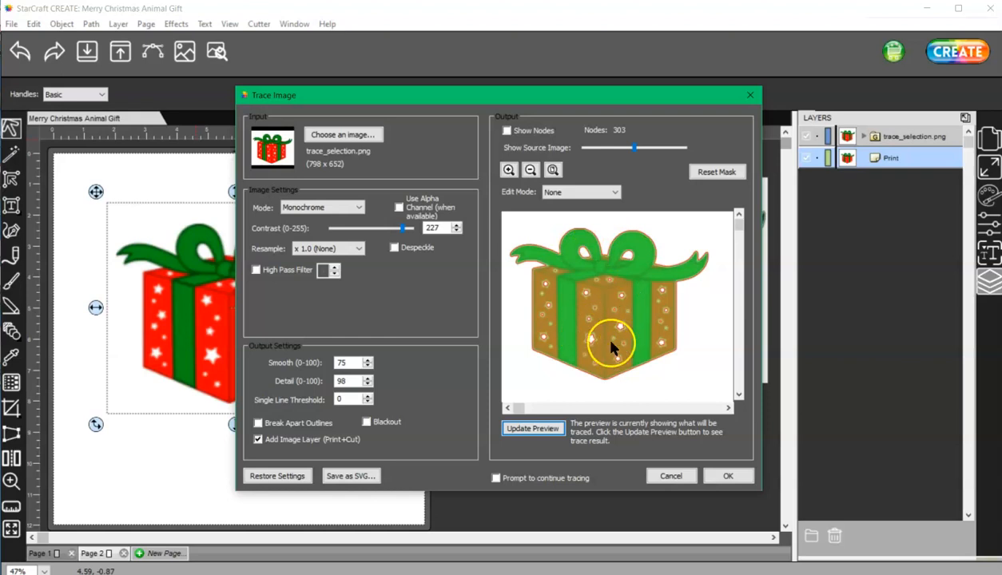
- Set the trace contrast to 234, generate the second trace, and move it off the mat over the lower part of the first one
click(407, 229)
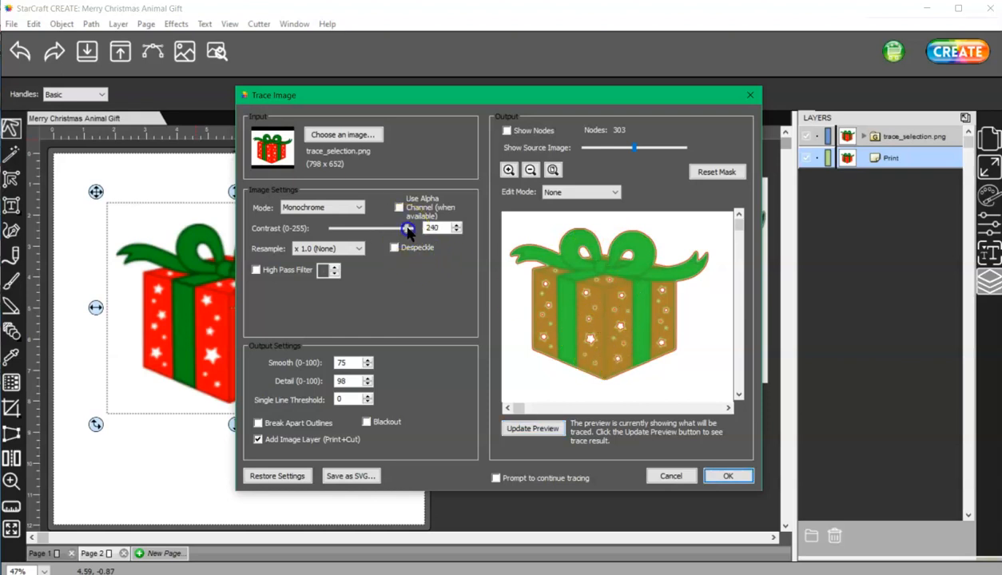
drag(407, 230, 404, 230)
click(534, 429)
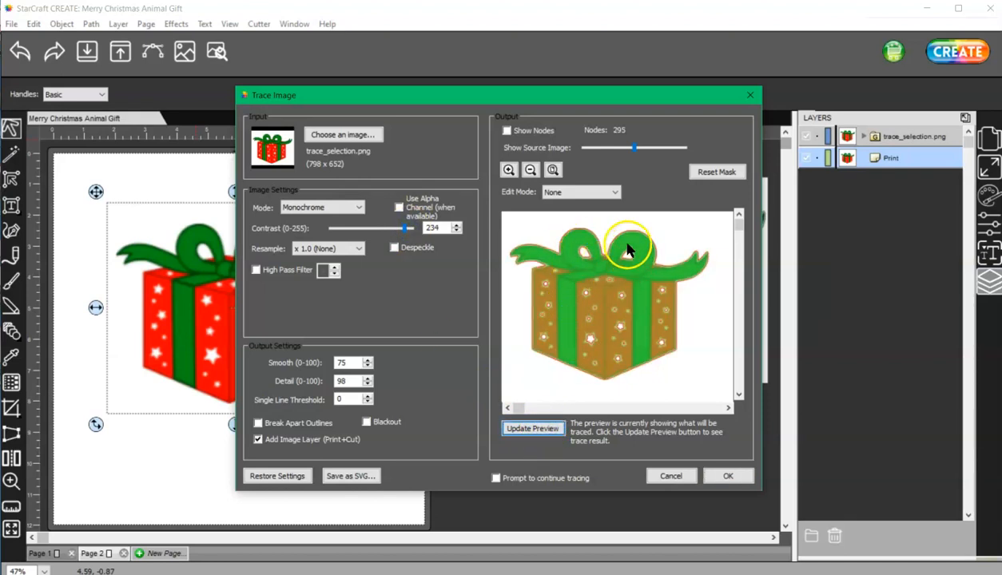
click(727, 477)
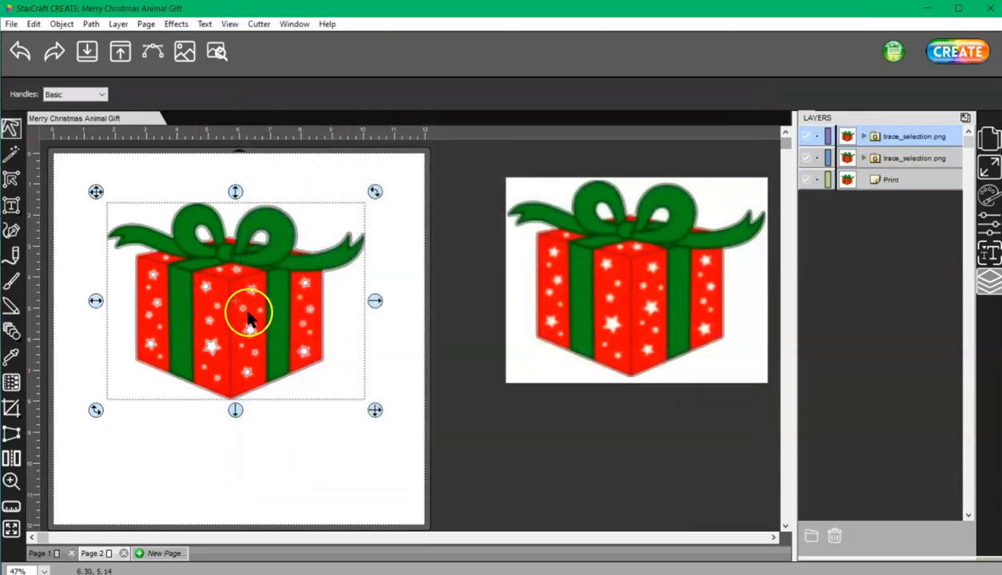
drag(248, 317, 655, 399)
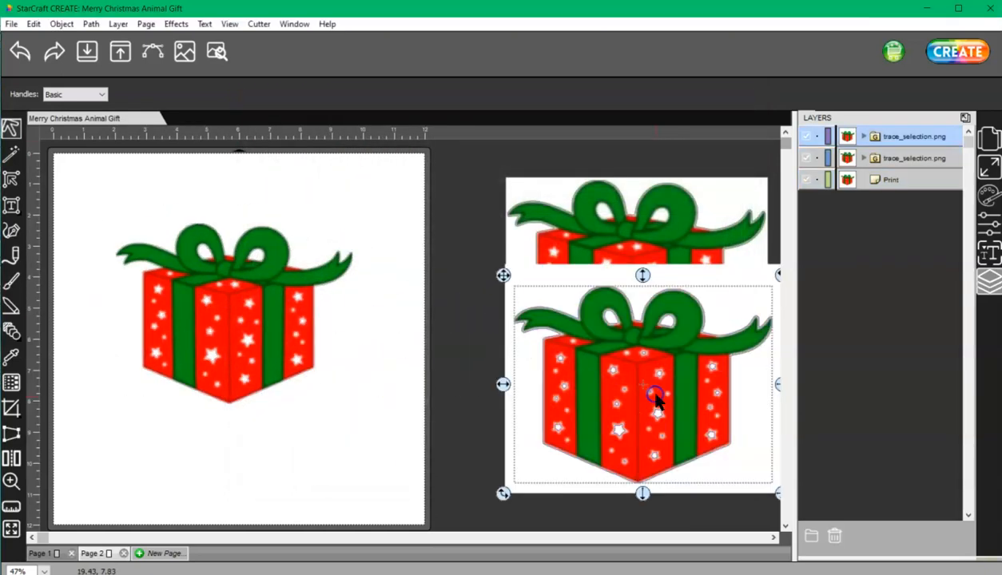
- Cut the original gift image and paste it in place on a new page named Page 4
click(266, 327)
right_click(266, 328)
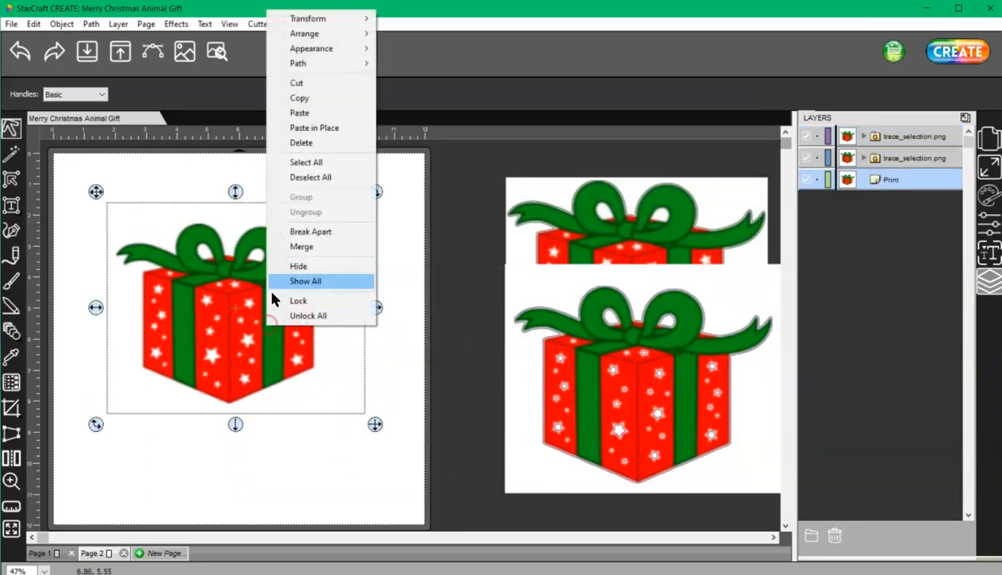
click(294, 81)
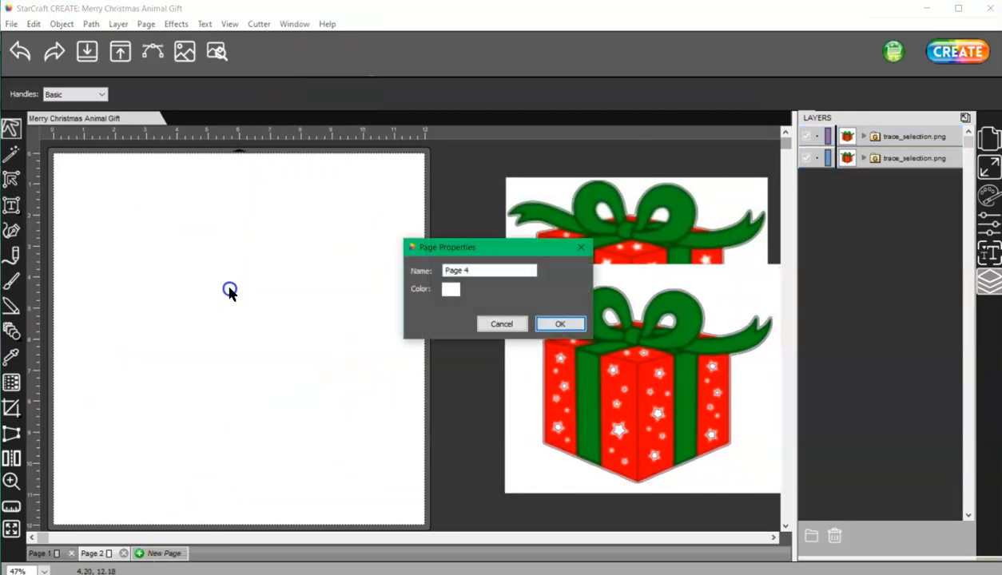
click(560, 324)
right_click(272, 280)
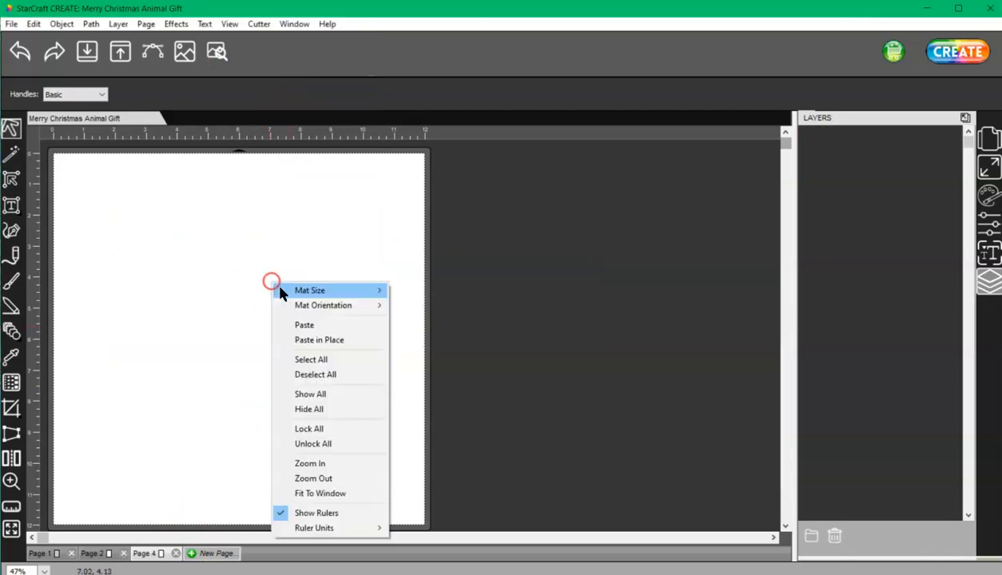
click(312, 340)
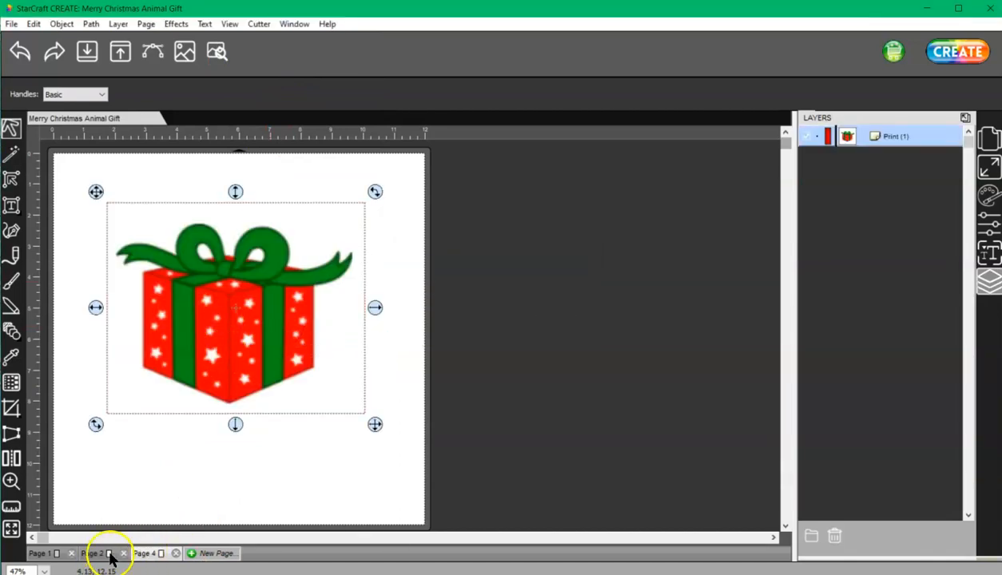
- Return to Page 2 and move the second traced gift, the one with star outlines, back onto the mat
click(96, 553)
drag(602, 387, 639, 381)
drag(719, 395, 254, 332)
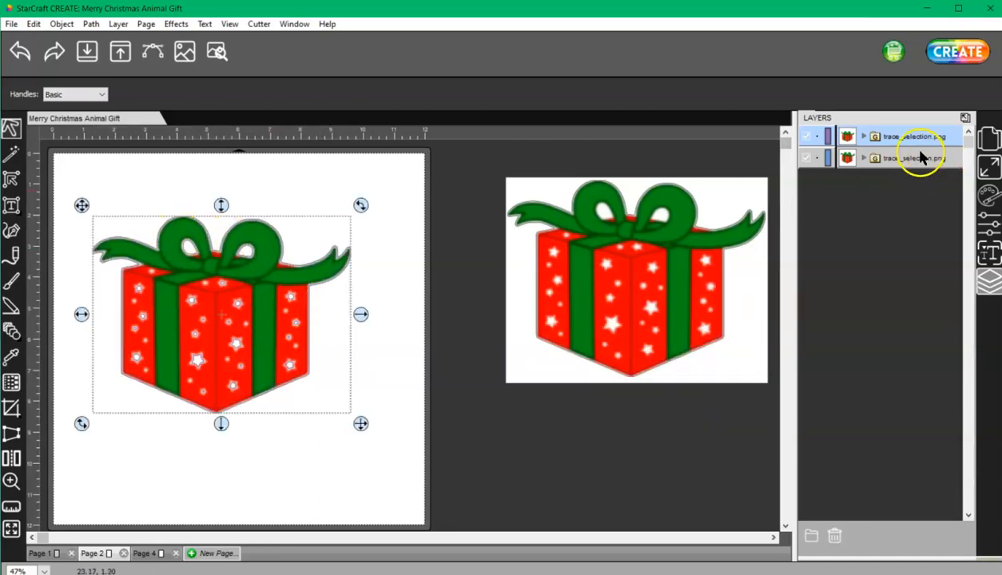
- Hide the Print layer of the second traced gift and break apart its Cut layer
click(865, 137)
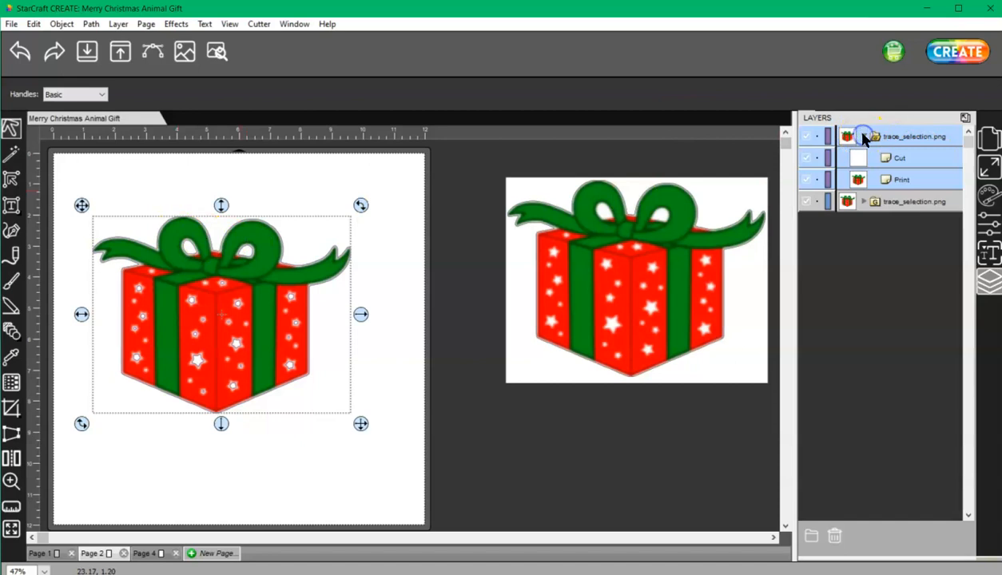
click(807, 180)
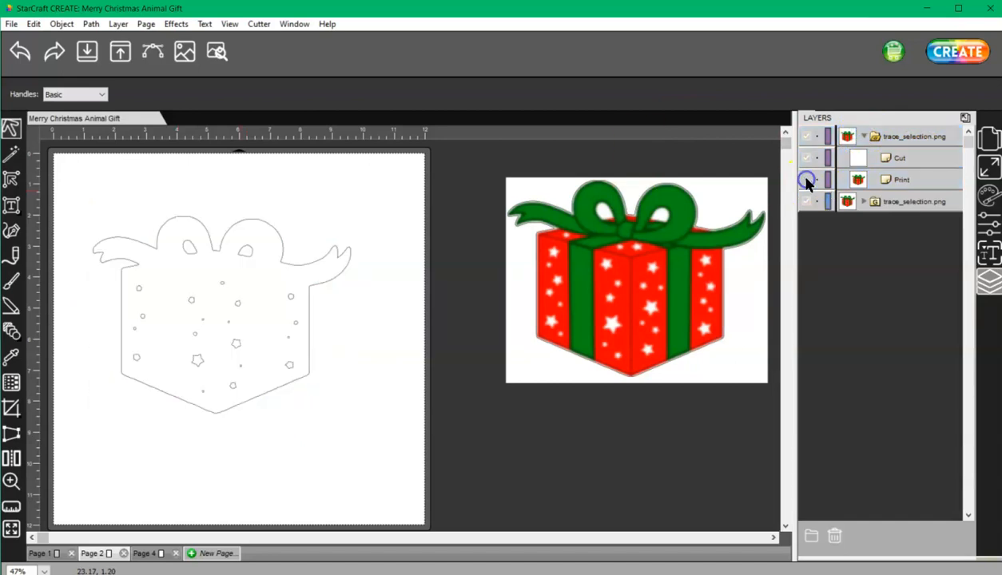
click(911, 158)
right_click(266, 254)
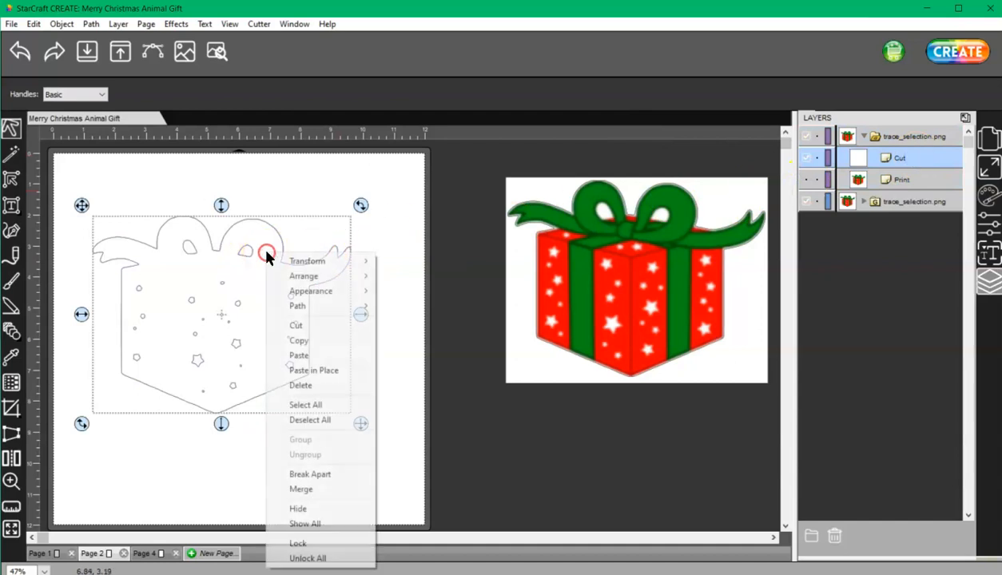
click(317, 475)
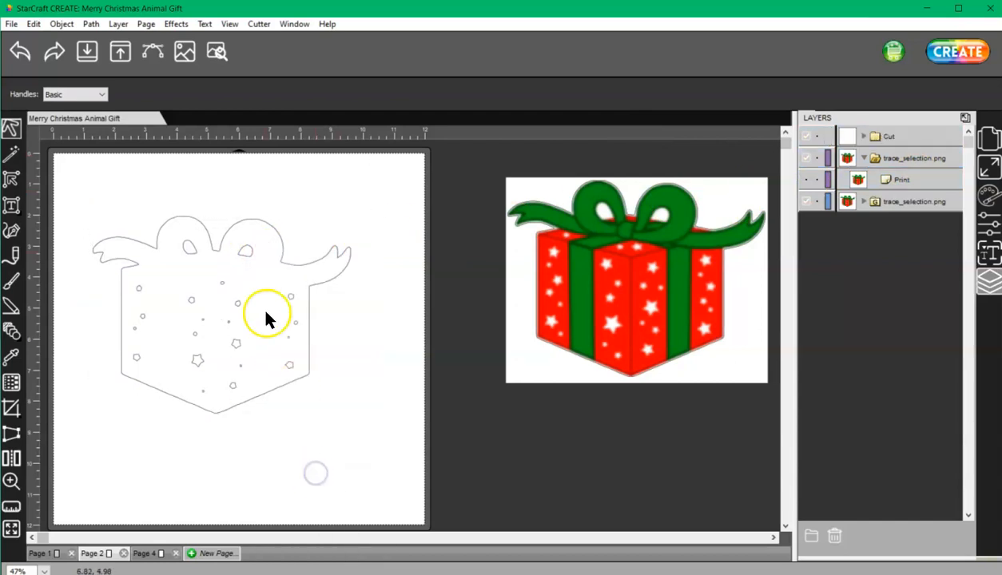
- Ungroup the second trace so its Print layer is outside the trace_selection.png group
click(246, 252)
right_click(248, 257)
click(286, 462)
- Move the two bow-loop cutout outlines from the star-outlined trace into the matching bow loops of the blackout gift
click(245, 251)
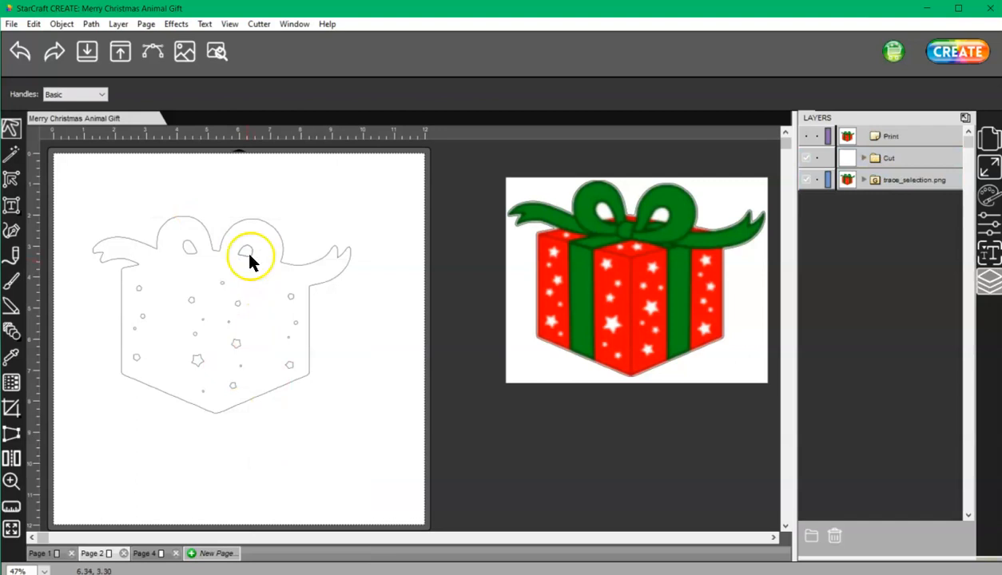
click(248, 255)
click(194, 251)
click(193, 257)
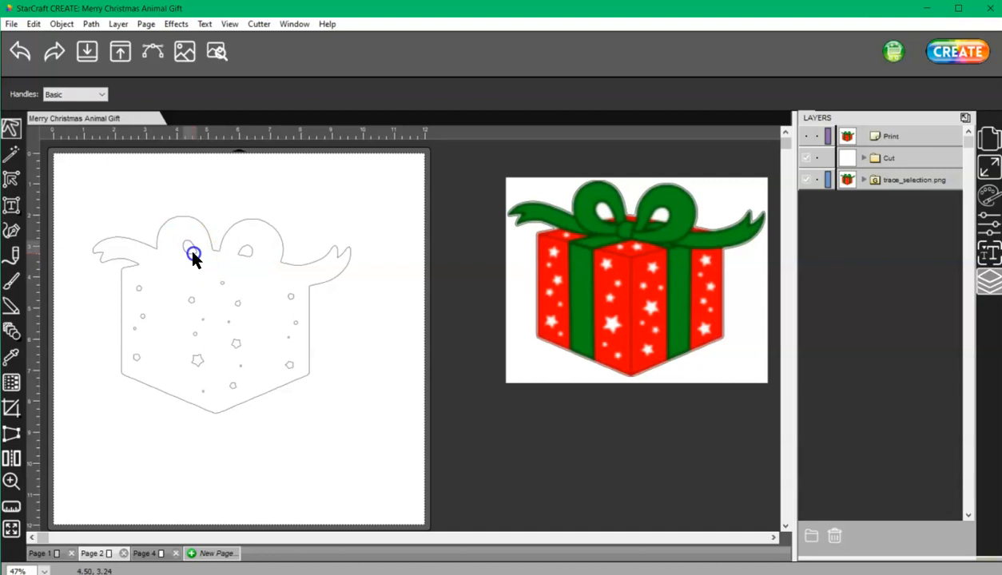
click(137, 290)
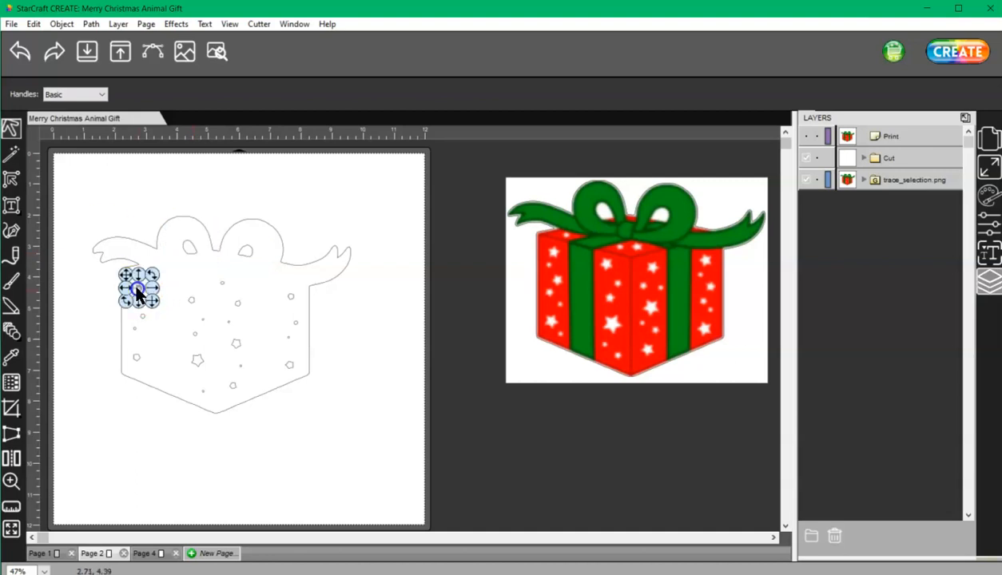
click(190, 254)
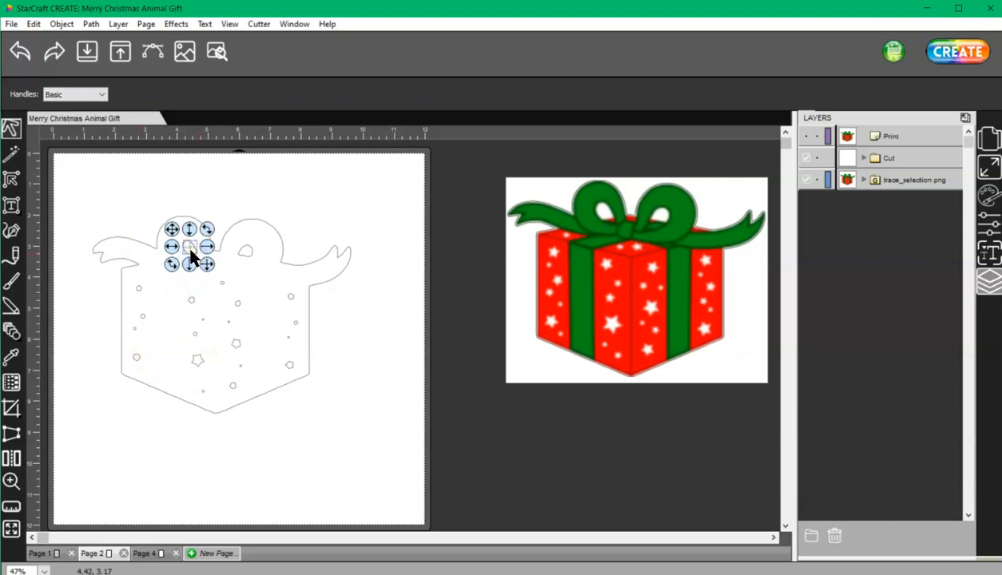
click(238, 254)
drag(237, 253, 616, 212)
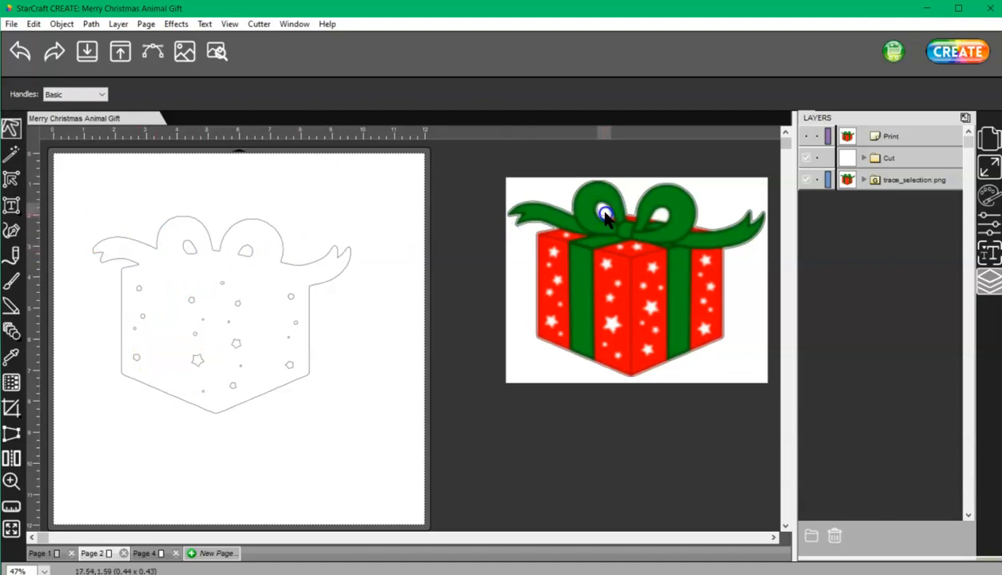
drag(604, 217, 604, 212)
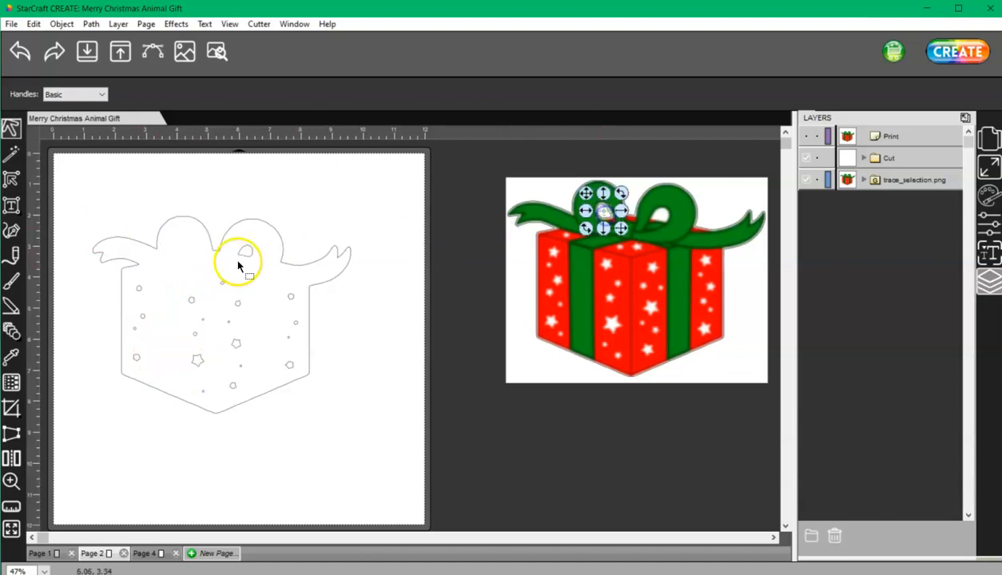
drag(244, 256, 658, 220)
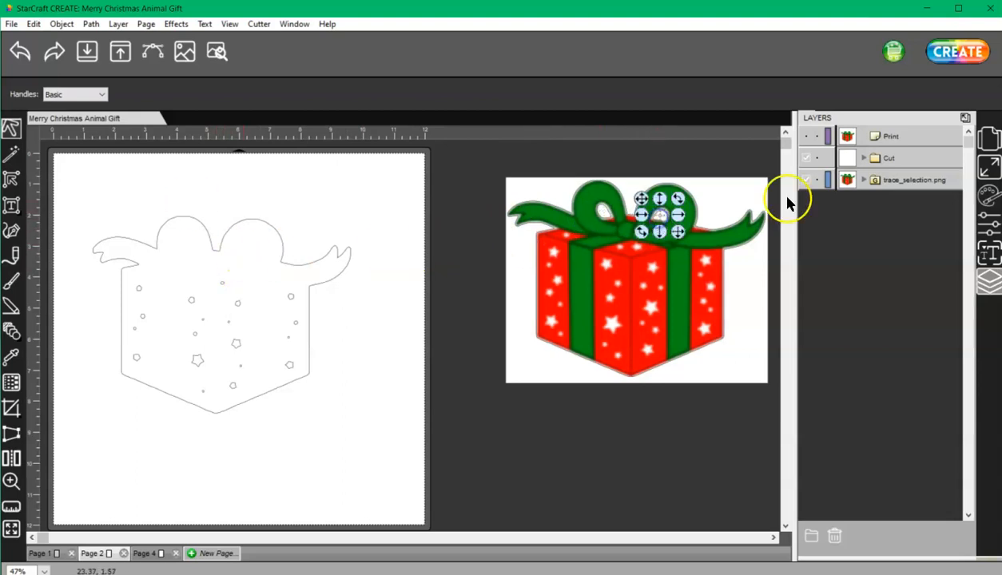
- Show the Print layer of the star-outlined trace and delete that whole gift with its remaining cut outlines
click(807, 138)
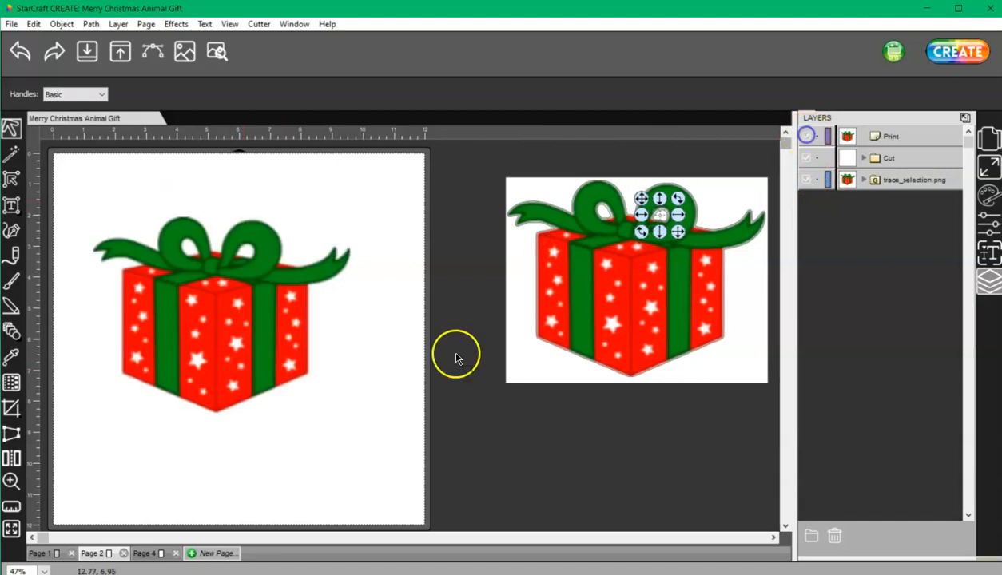
drag(476, 485, 37, 161)
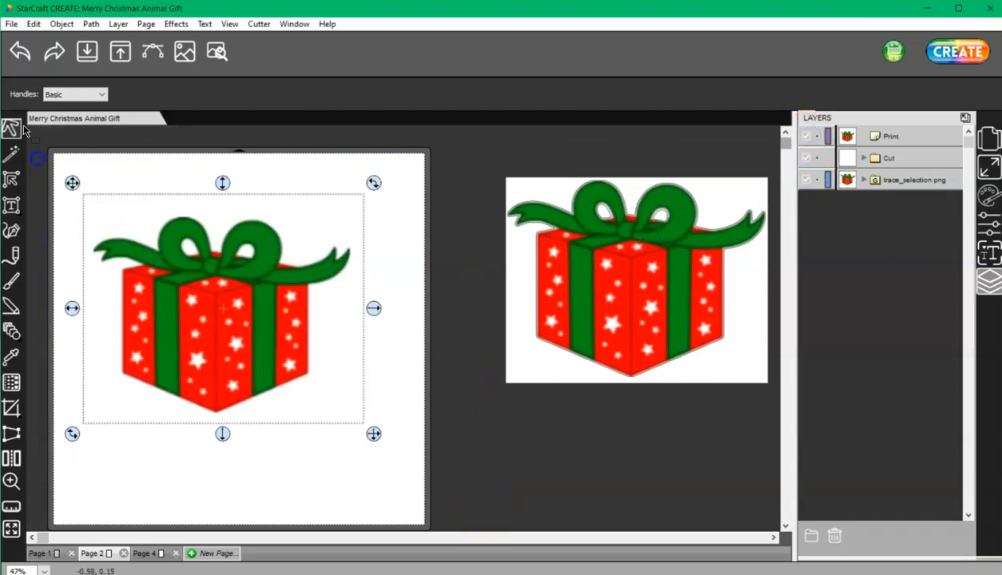
key(Delete)
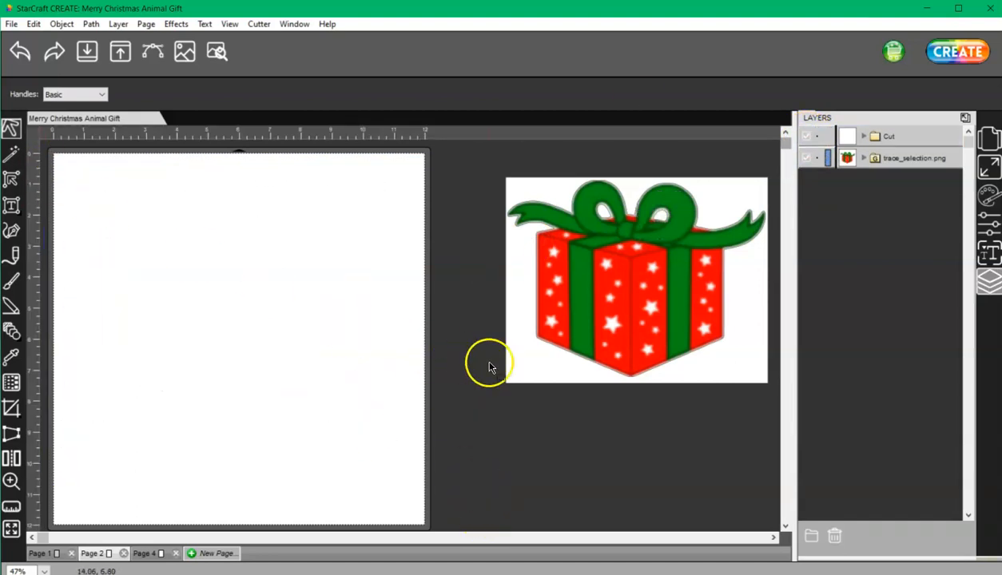
- Expand the remaining gift's trace_selection.png group, select its Cut layer and preview the cut lines
click(862, 158)
click(917, 180)
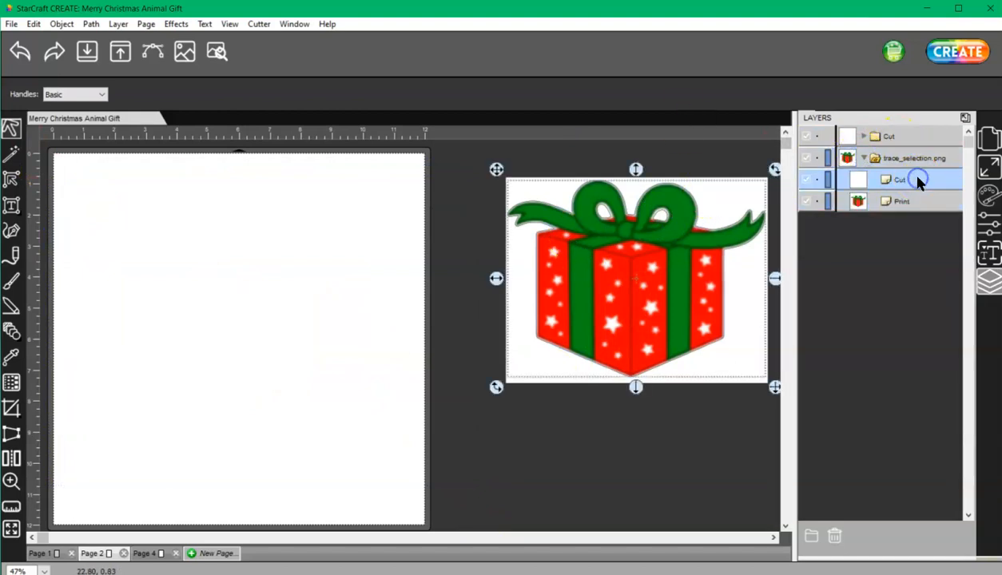
click(217, 51)
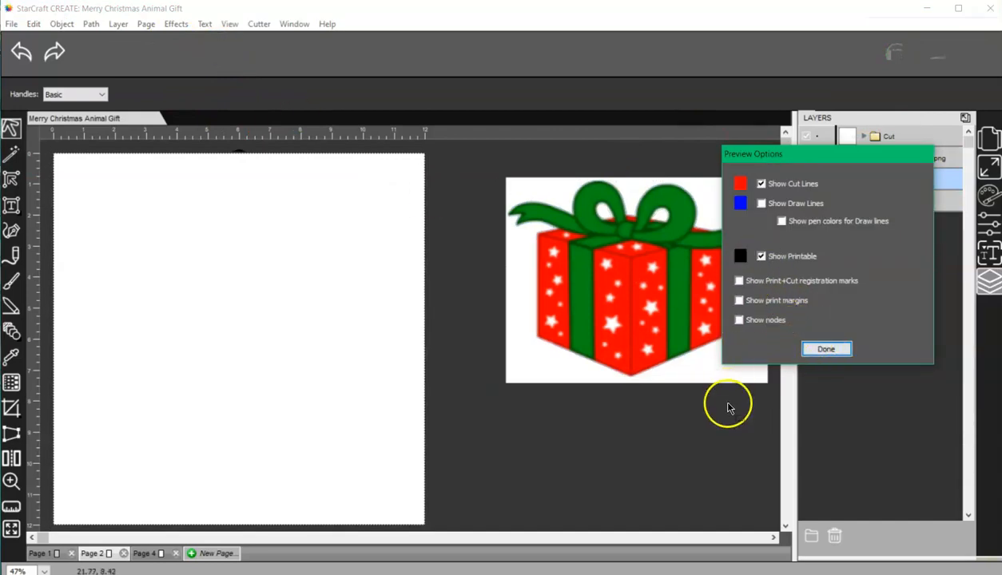
click(831, 352)
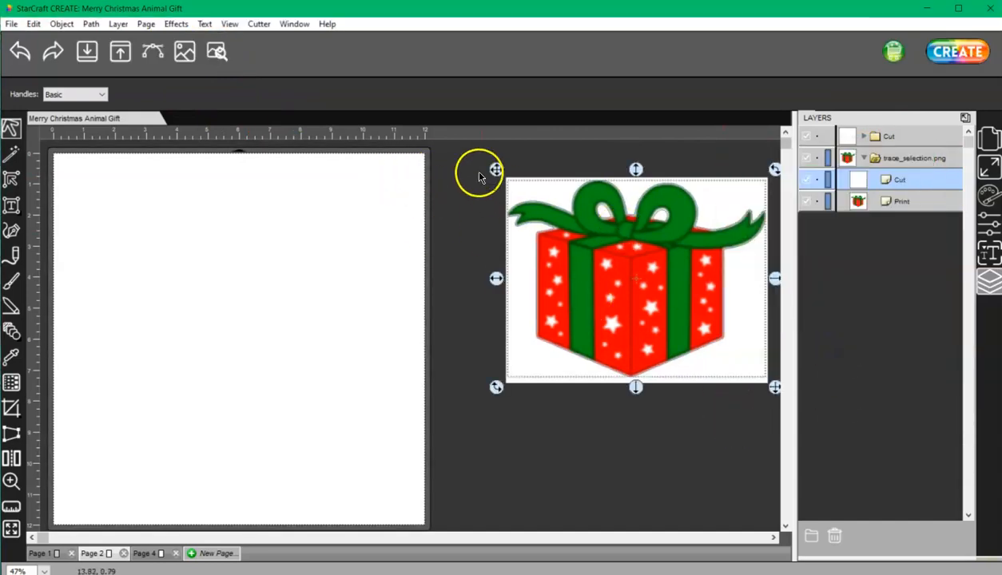
- Move the remaining gift with its loop outlines onto the mat and preview its cut lines with the printable image hidden and shown
drag(639, 313, 234, 322)
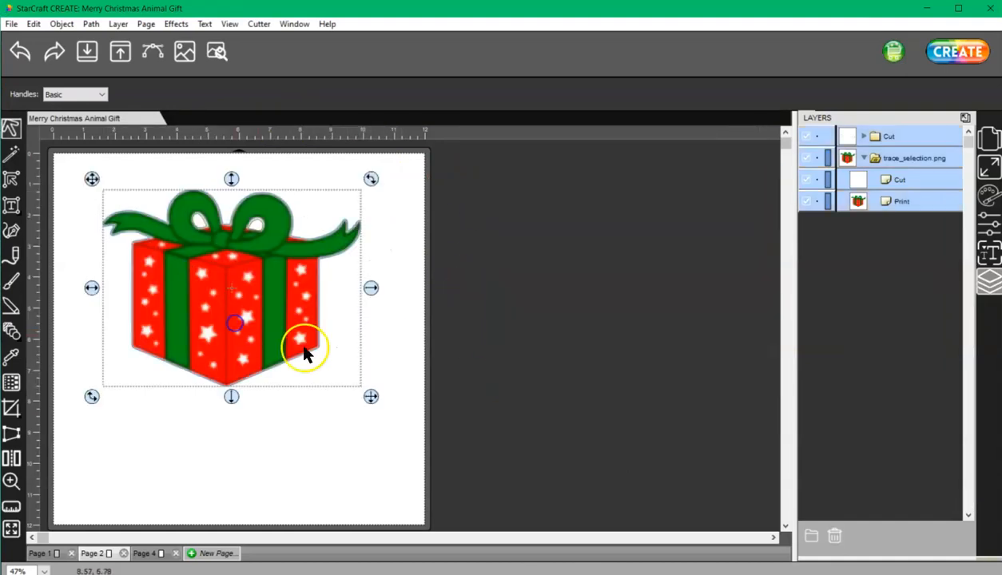
click(217, 51)
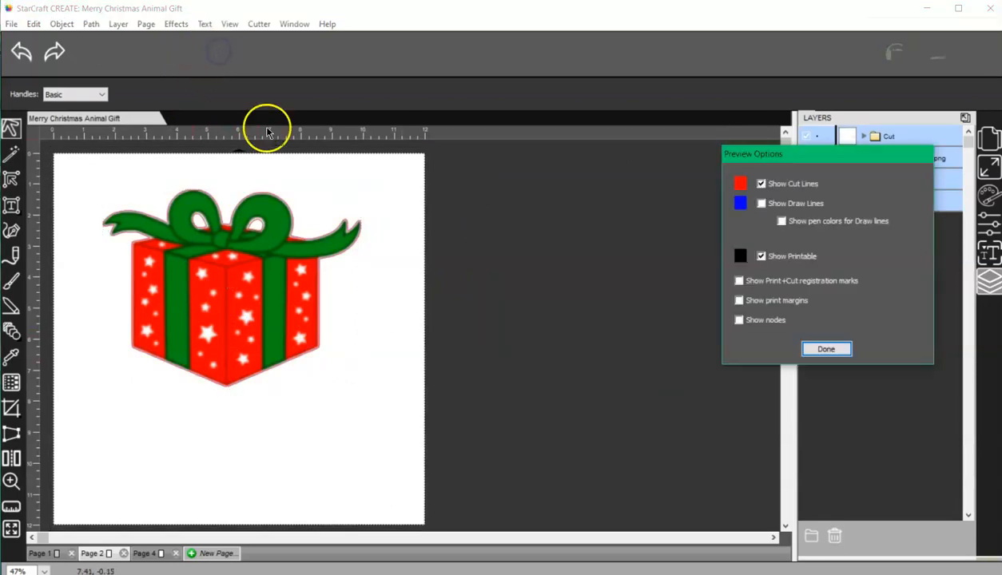
click(760, 256)
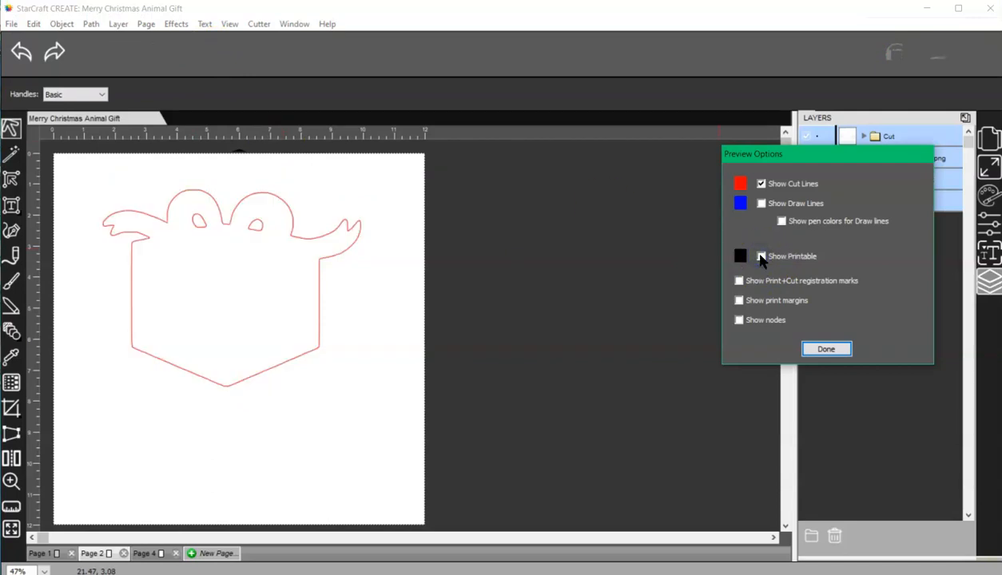
click(760, 257)
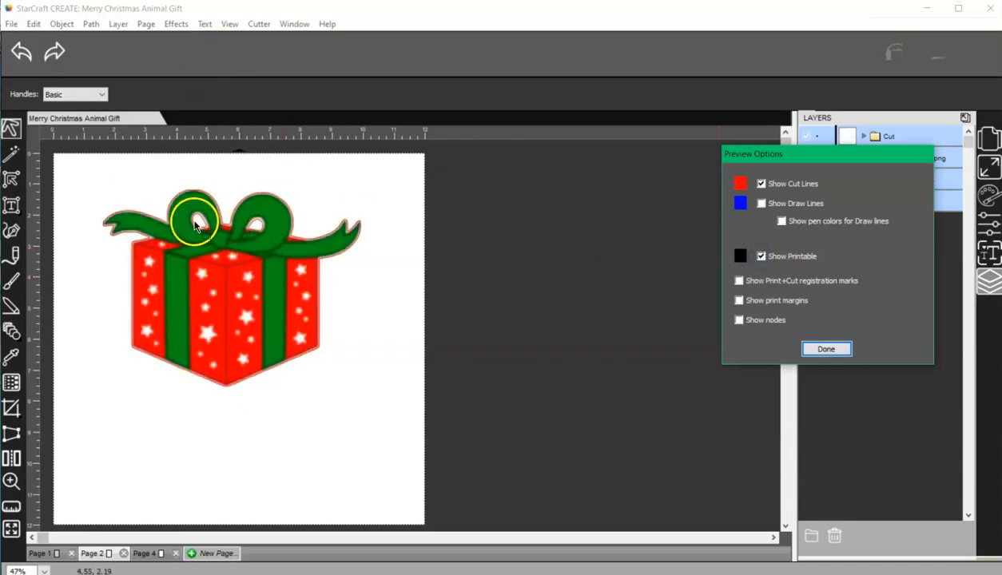
click(825, 350)
- Examine the bow-loop outlines up close, select their Cut folder and expand it in the layers
ctrl+scroll(267, 272, up, 1)
ctrl+scroll(272, 274, up, 2)
drag(783, 329, 772, 174)
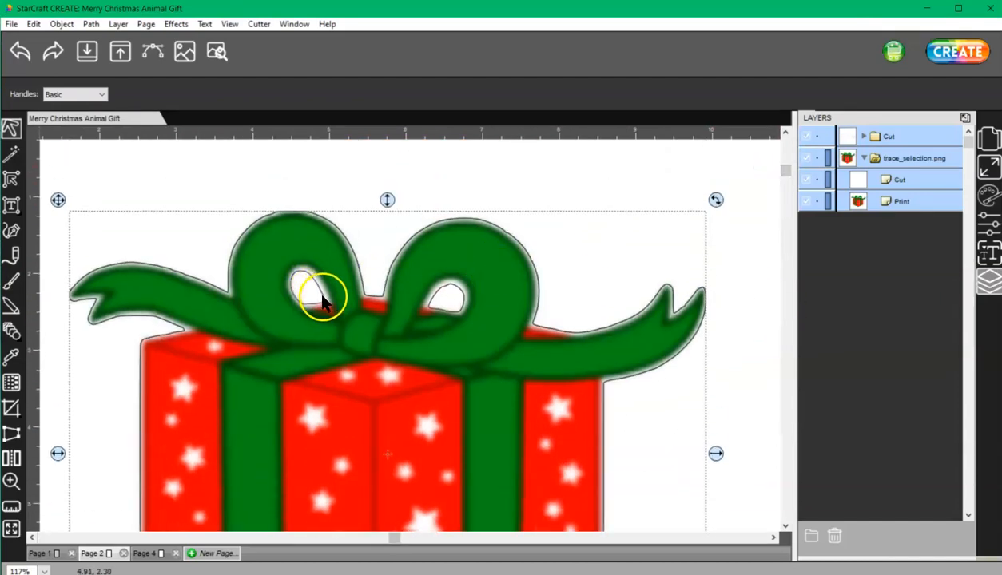
click(302, 163)
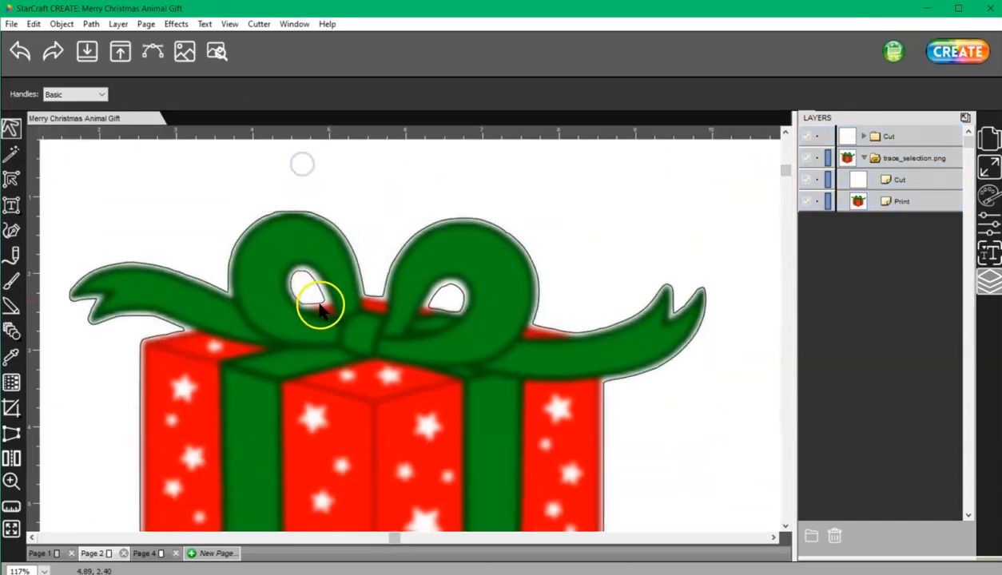
click(900, 137)
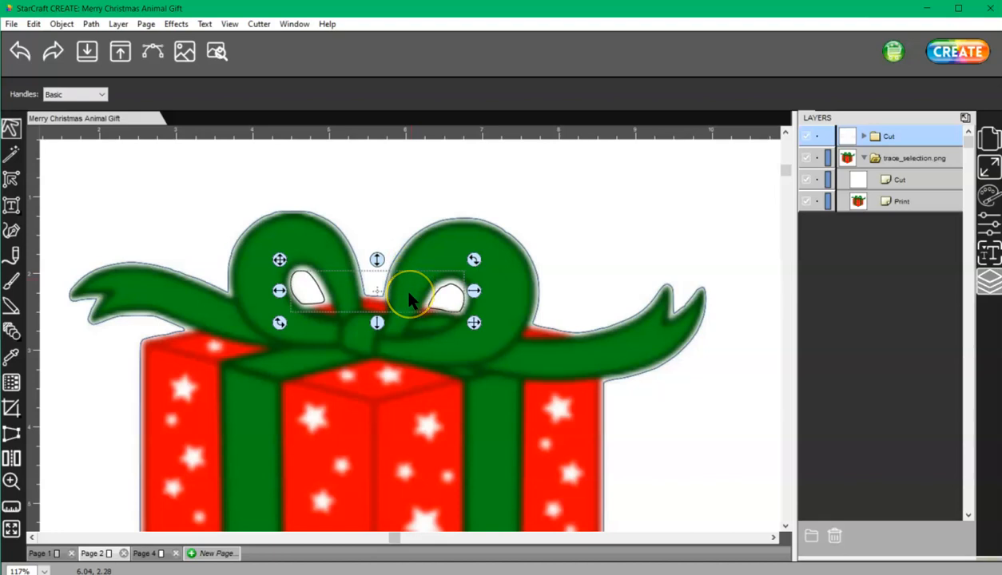
click(845, 140)
click(864, 136)
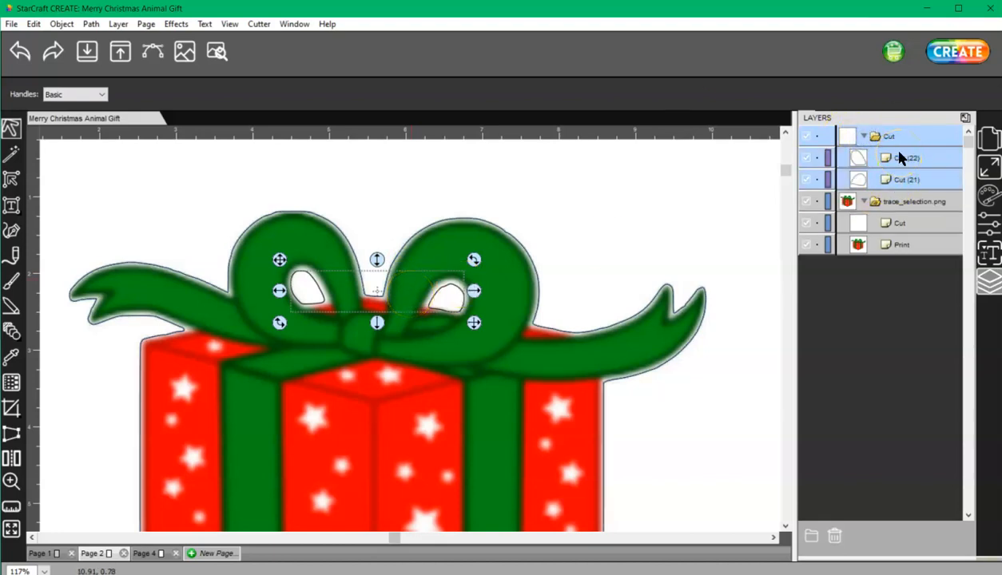
right_click(452, 290)
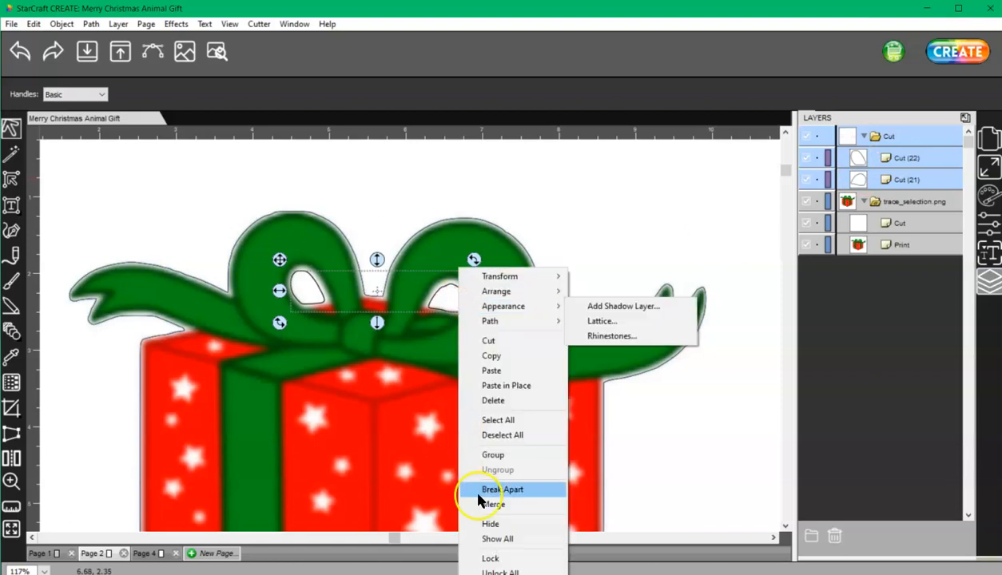
drag(689, 413, 816, 265)
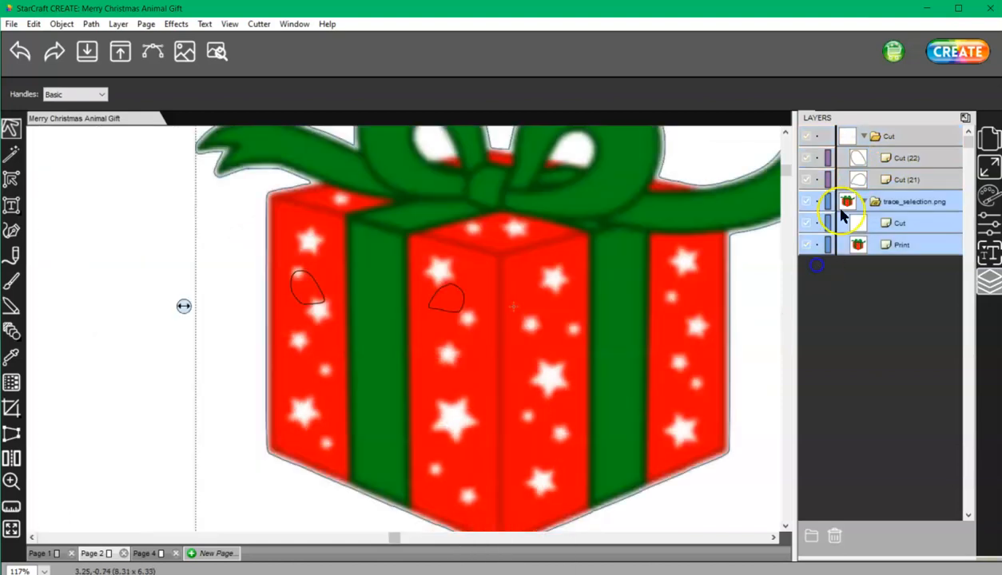
click(909, 159)
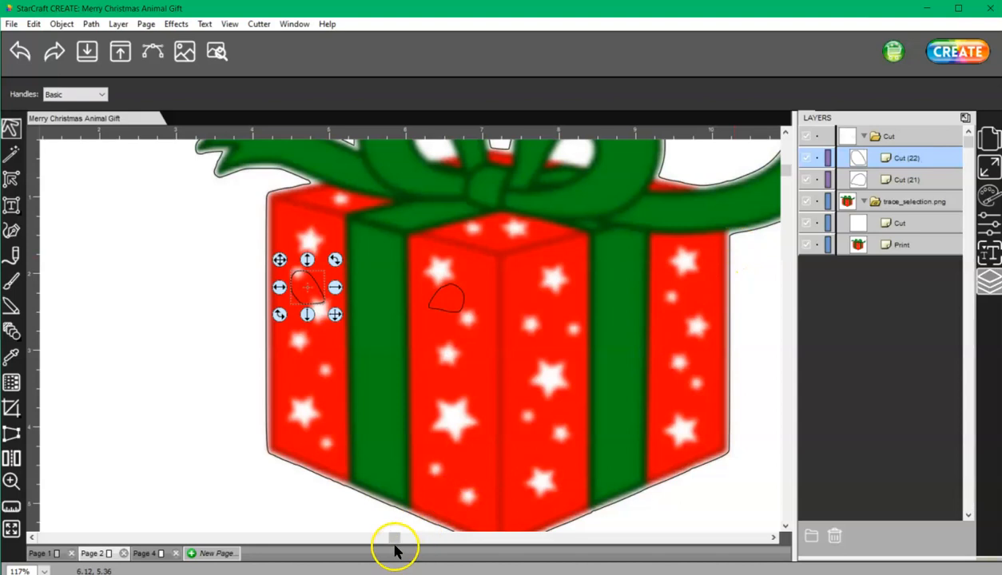
click(527, 222)
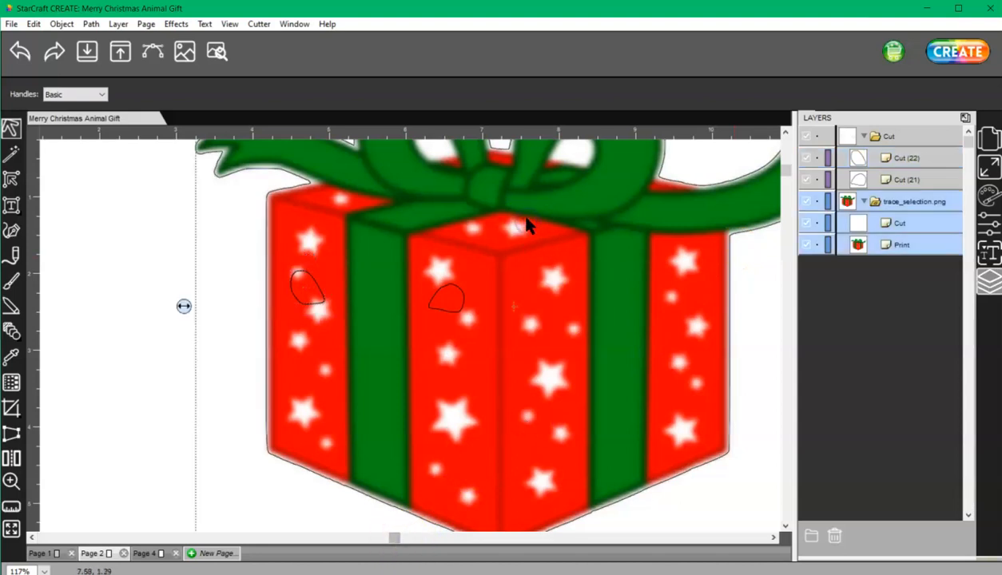
key(ctrl+z)
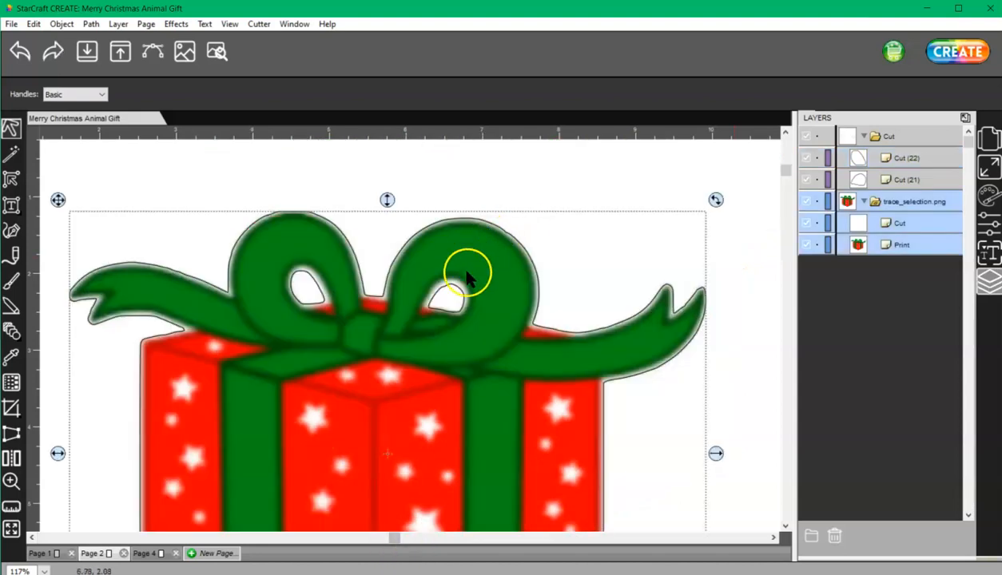
- Ungroup the gift's trace_selection.png group and select its Cut and Print layers individually
right_click(467, 312)
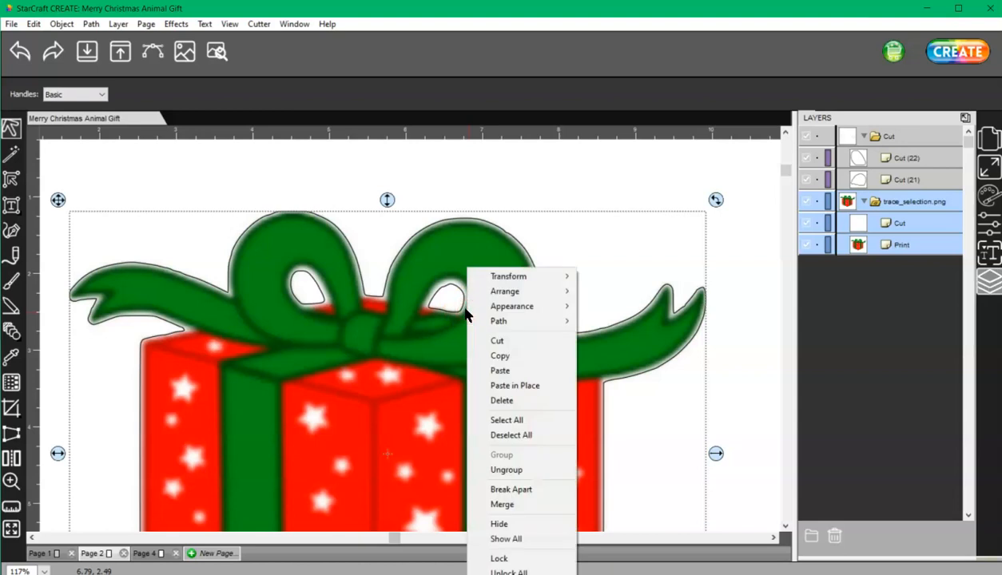
click(508, 470)
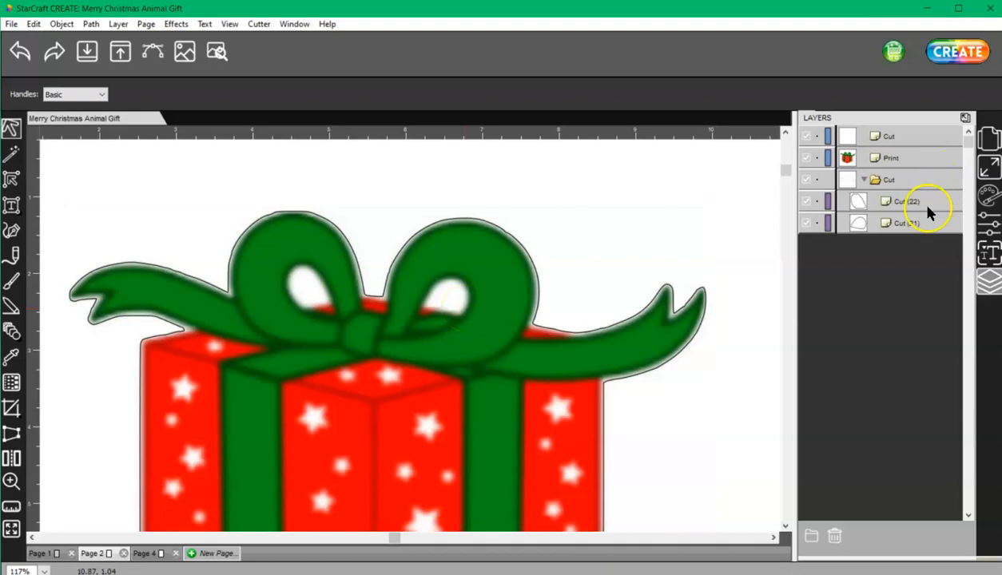
click(901, 138)
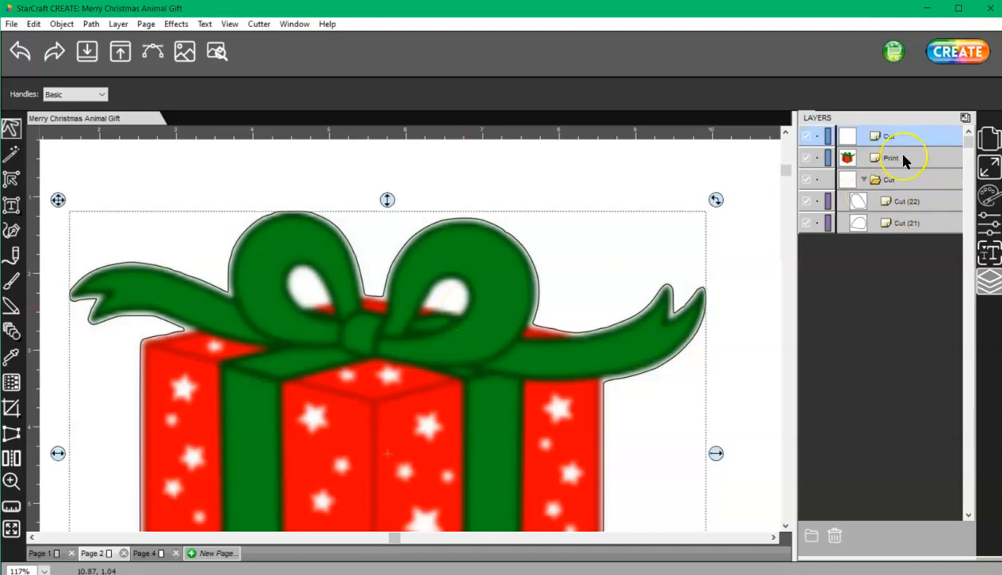
click(900, 164)
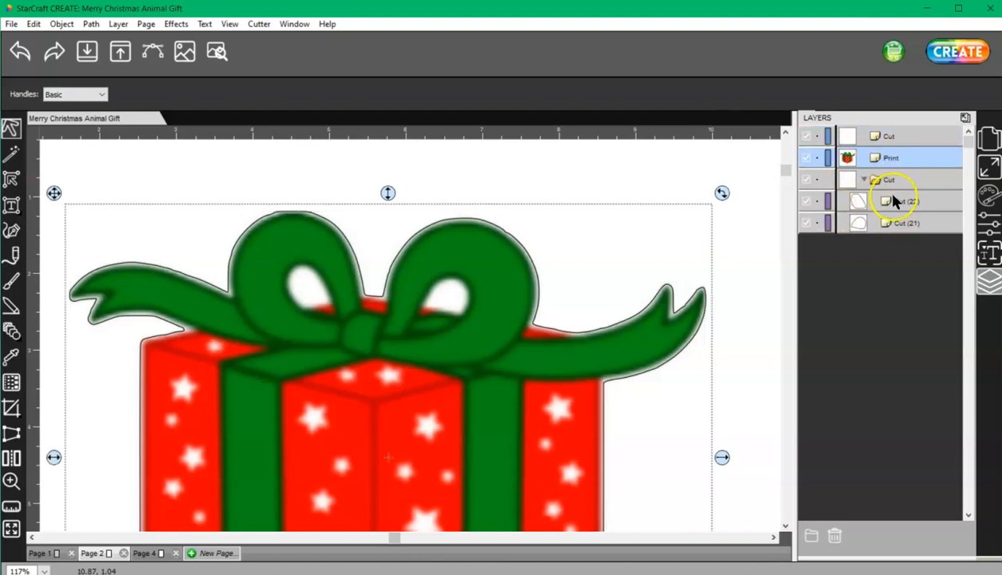
- Take Cut (22) and Cut (21) out of the Cut folder and place them above the other layers
click(896, 201)
drag(849, 123, 848, 124)
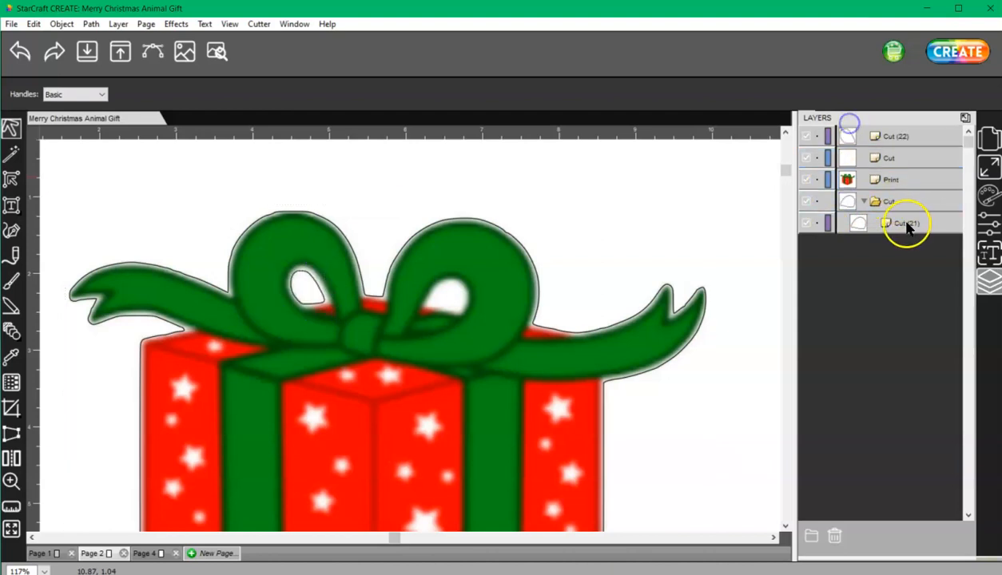
drag(904, 222, 868, 126)
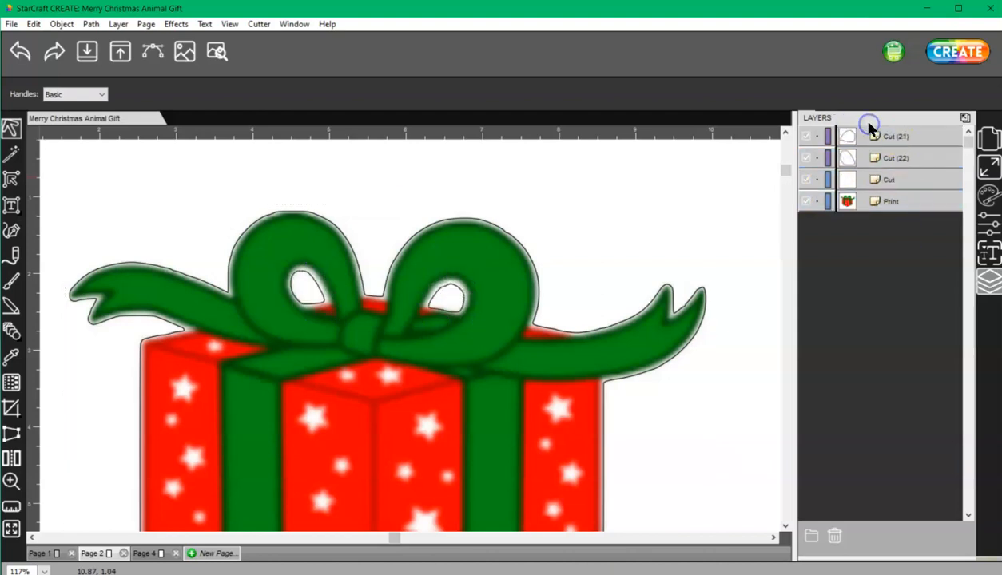
- Reposition and enlarge the Cut (22) outline slightly to fit the opening of the left bow loop
click(319, 298)
click(319, 298)
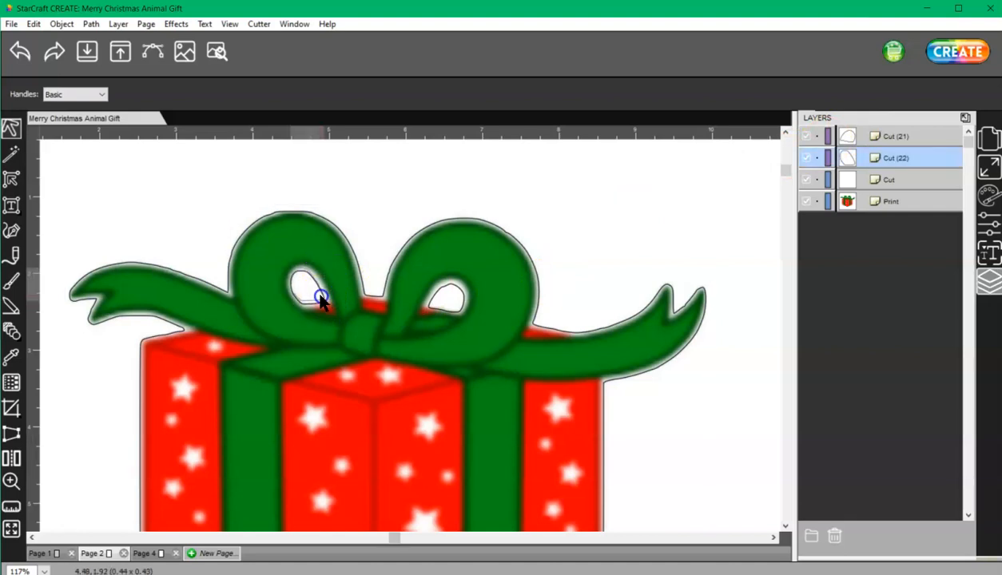
mouse_move(330, 310)
mouse_down()
mouse_move(341, 322)
mouse_move(329, 309)
mouse_up()
click(328, 313)
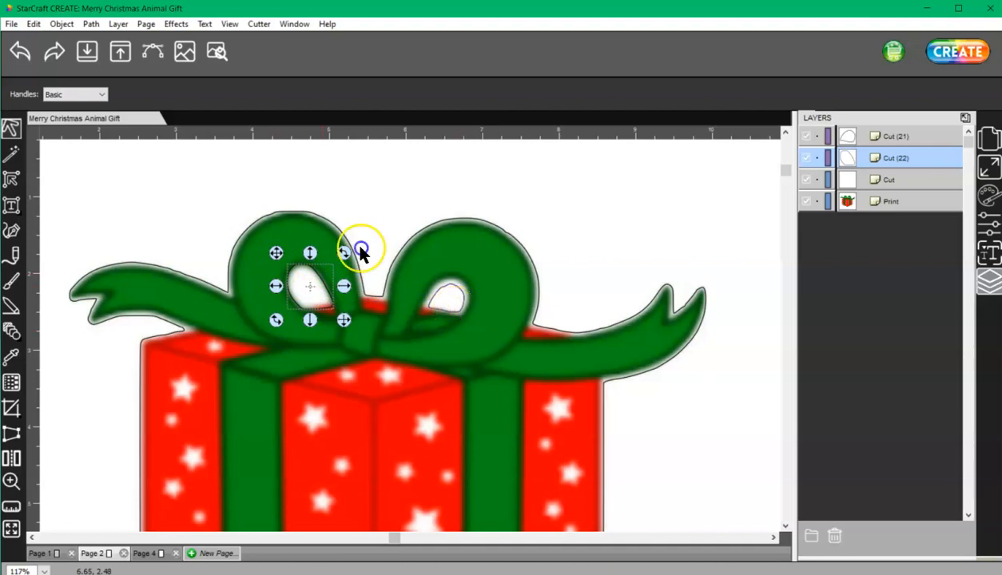
- Enlarge the Cut (21) outline slightly to fit the opening of the right bow loop
click(447, 293)
drag(475, 316, 411, 294)
drag(474, 296, 478, 294)
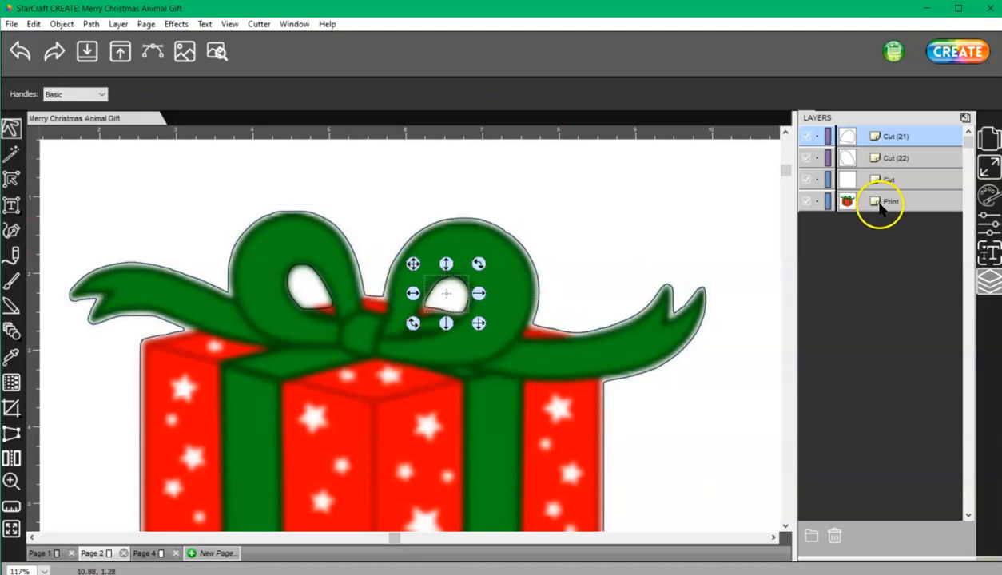
- Offset the Cut layer's outline inward with a regular path offset of 0.060 in, using Inset Offset
click(903, 182)
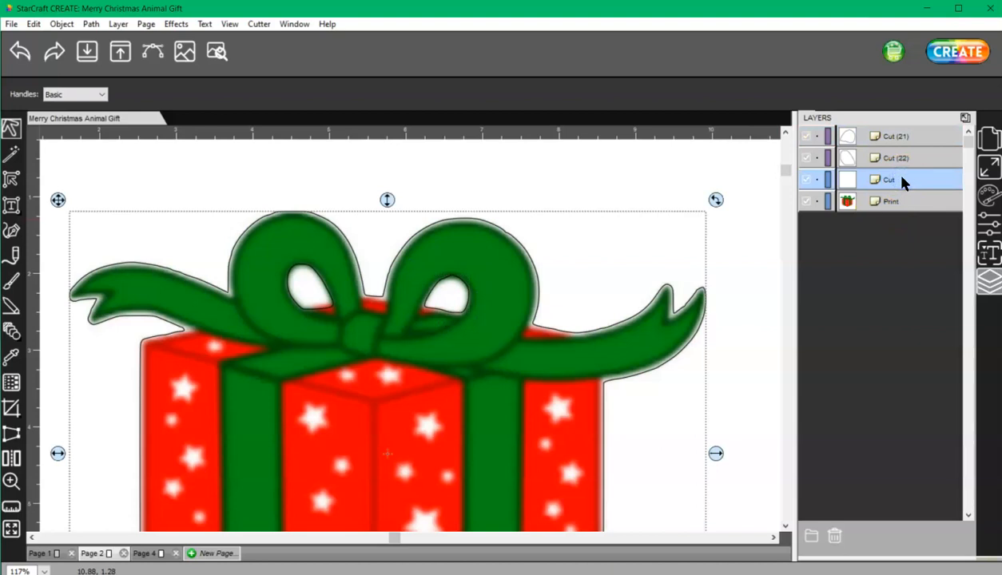
click(90, 24)
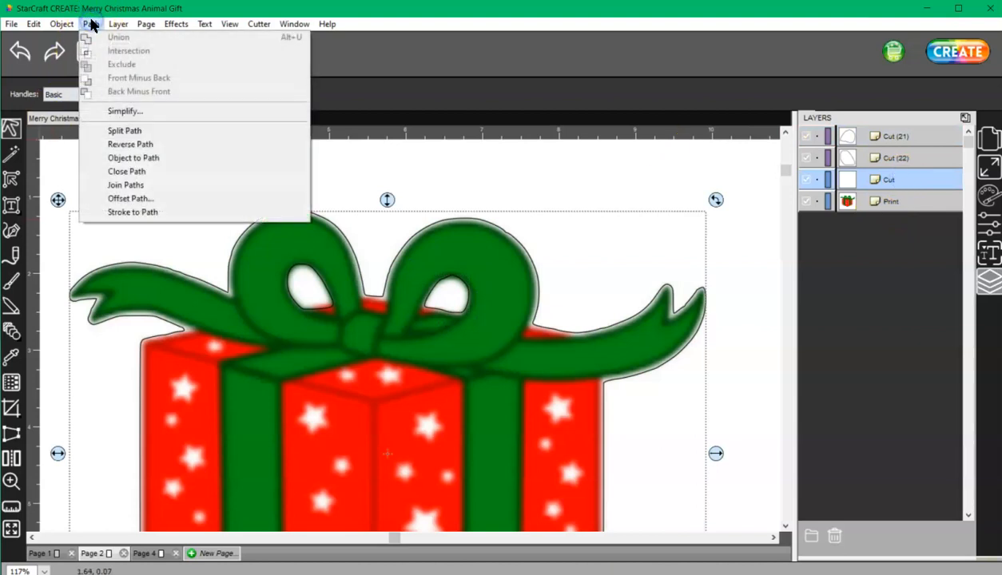
click(130, 198)
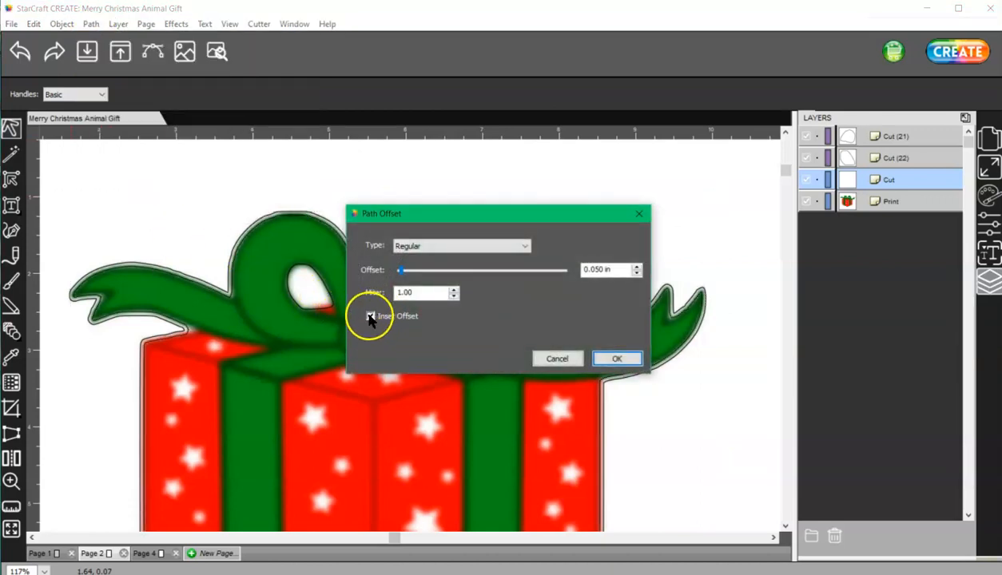
double_click(601, 268)
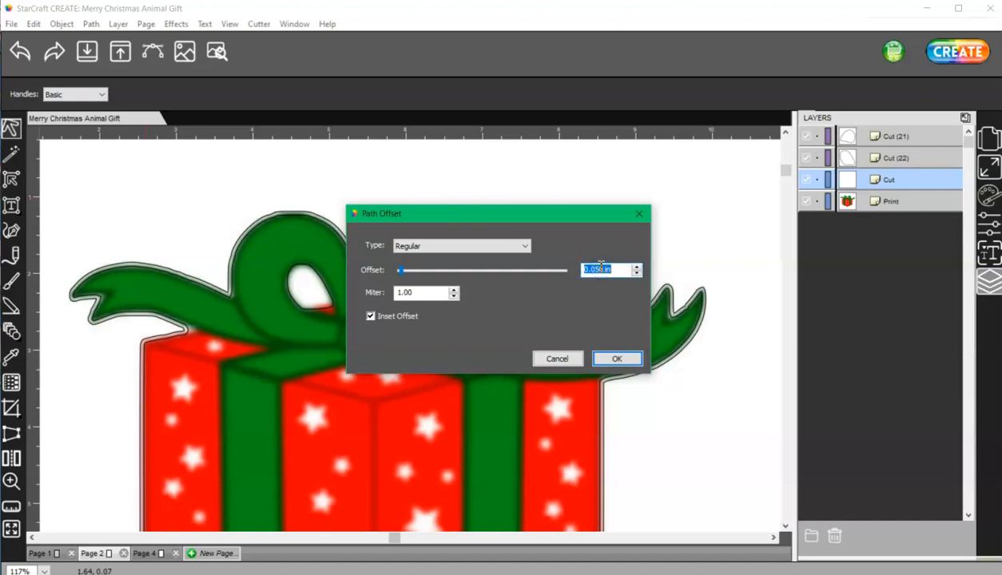
text(0.06)
key(Tab)
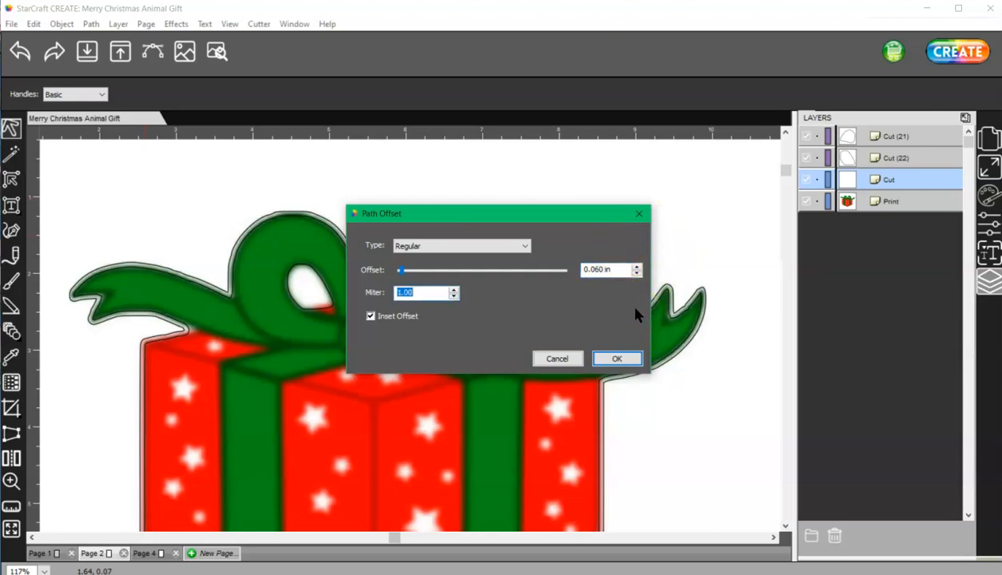
click(616, 357)
click(515, 276)
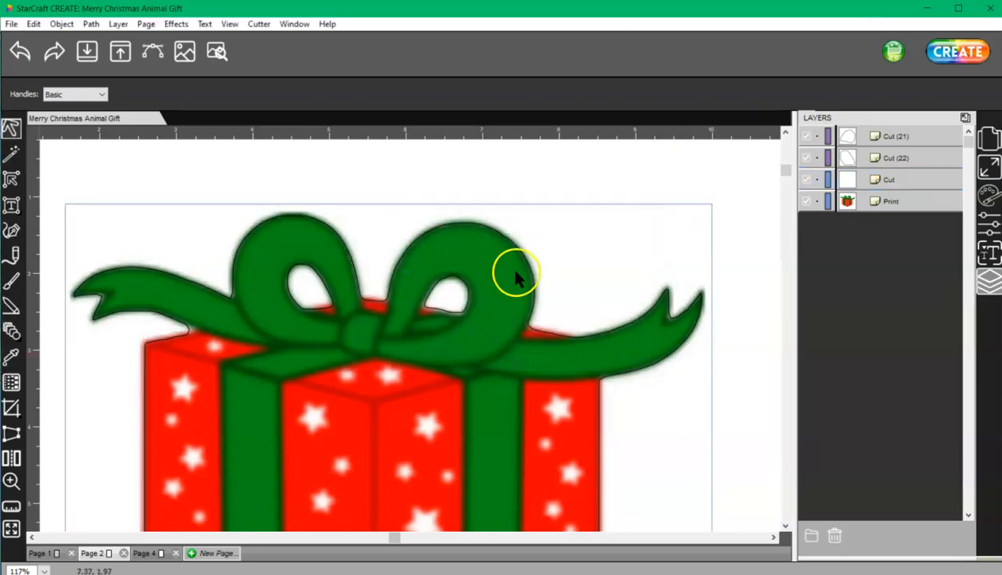
- Preview the cut lines with and without the printable image to check how the outlines fit the gift
click(217, 51)
click(760, 255)
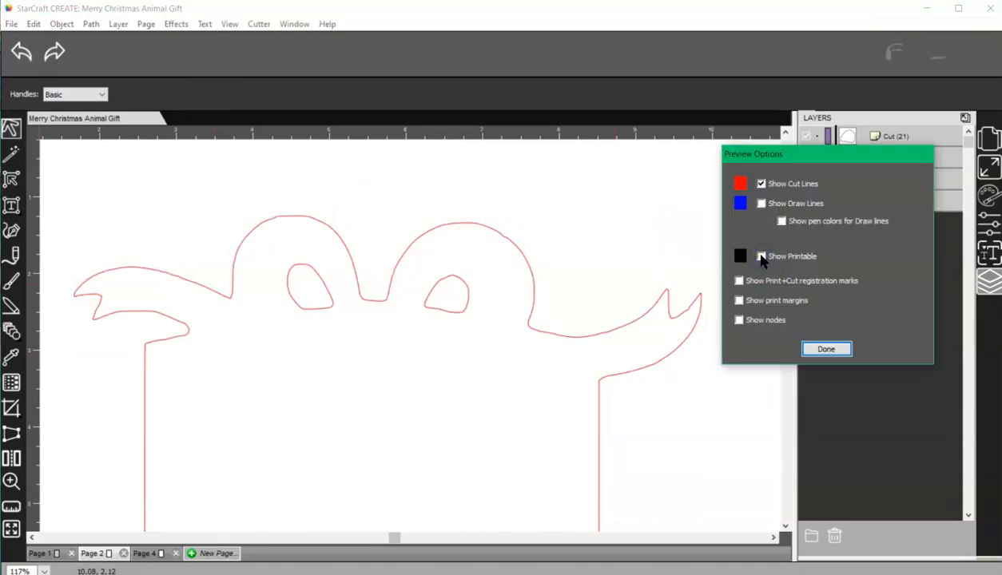
click(760, 256)
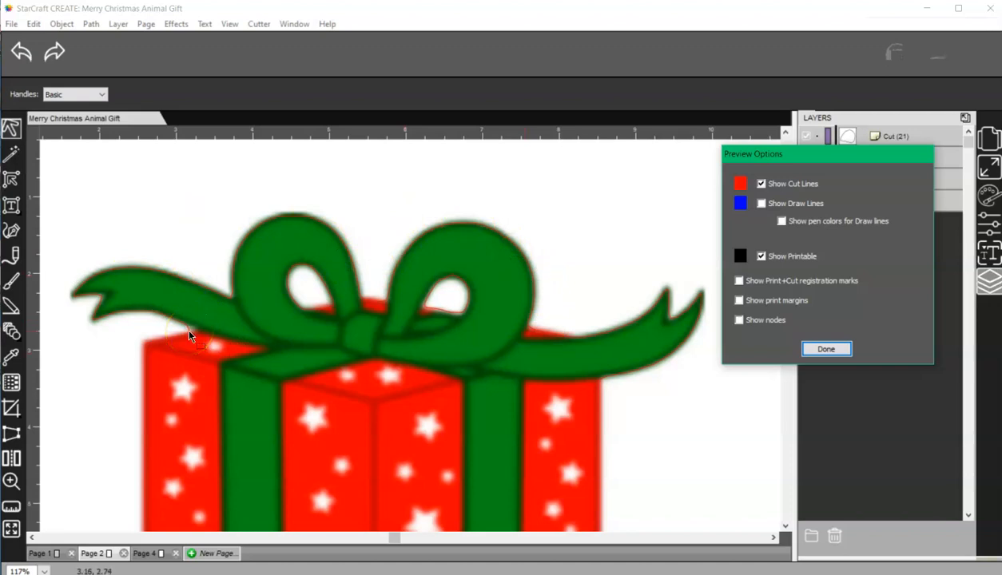
click(827, 351)
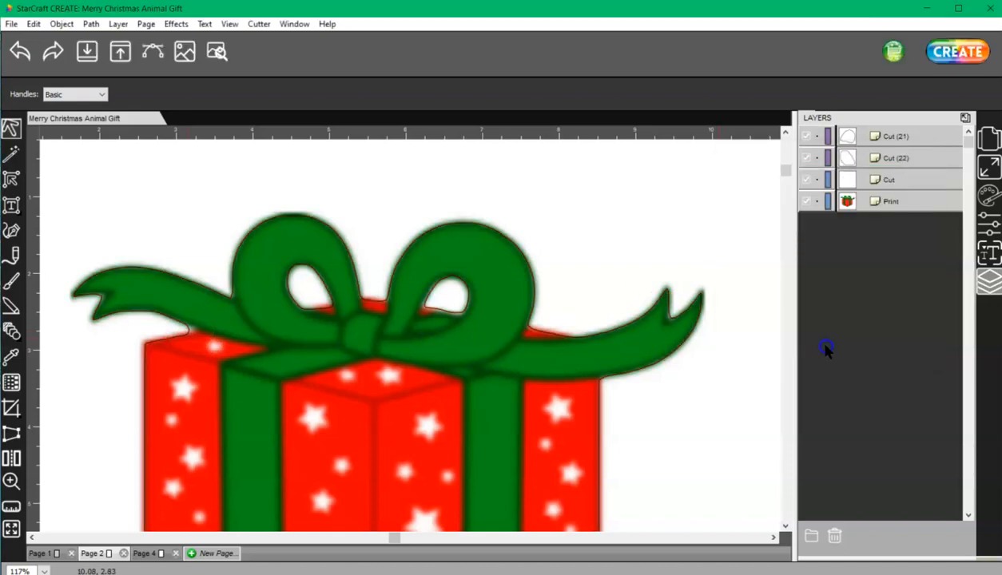
- Reshape the Cut outline where the left ribbon tail meets the box, moving two nodes so the corner reaches deeper into the gap
click(896, 180)
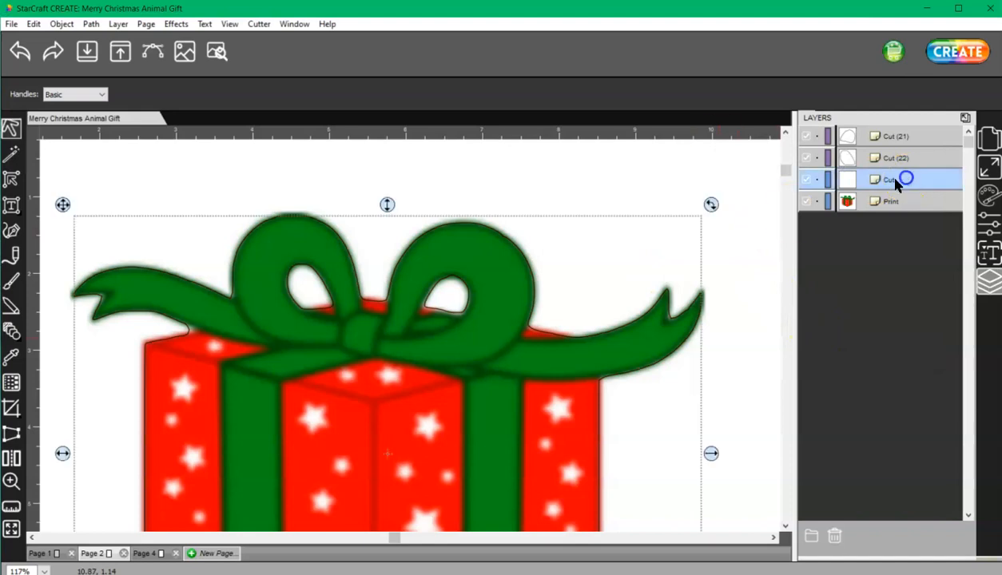
click(806, 201)
click(806, 202)
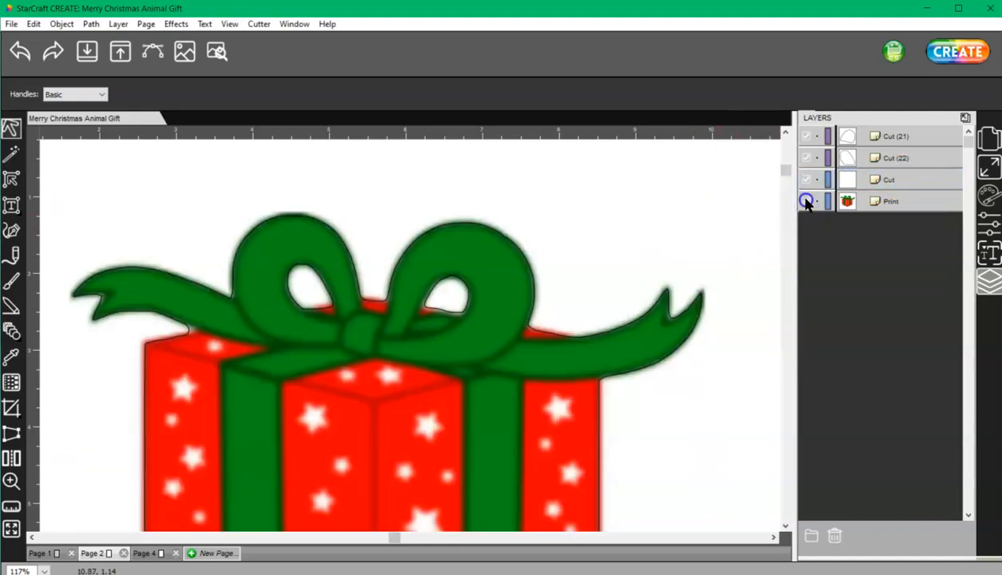
click(12, 179)
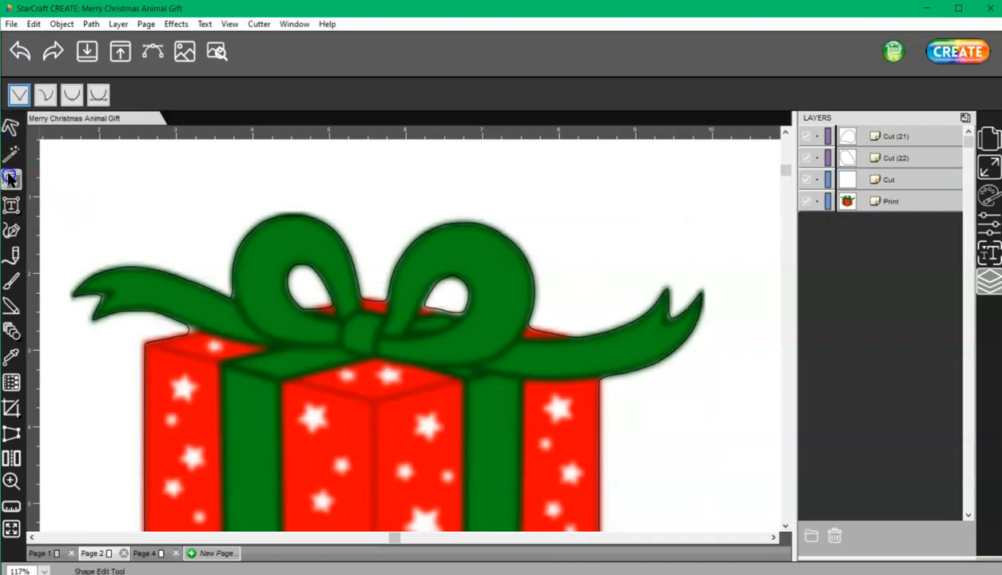
click(128, 312)
click(188, 329)
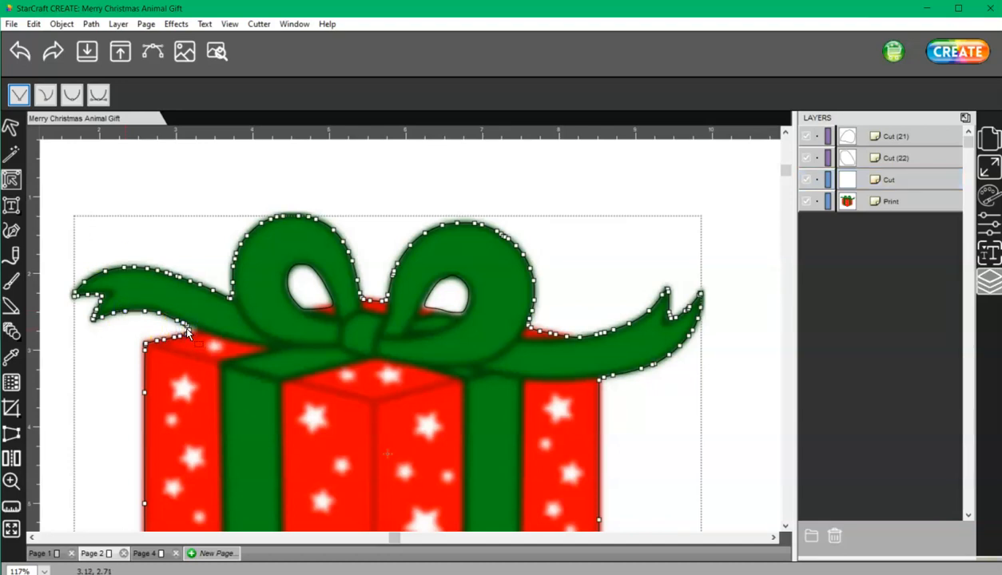
click(12, 479)
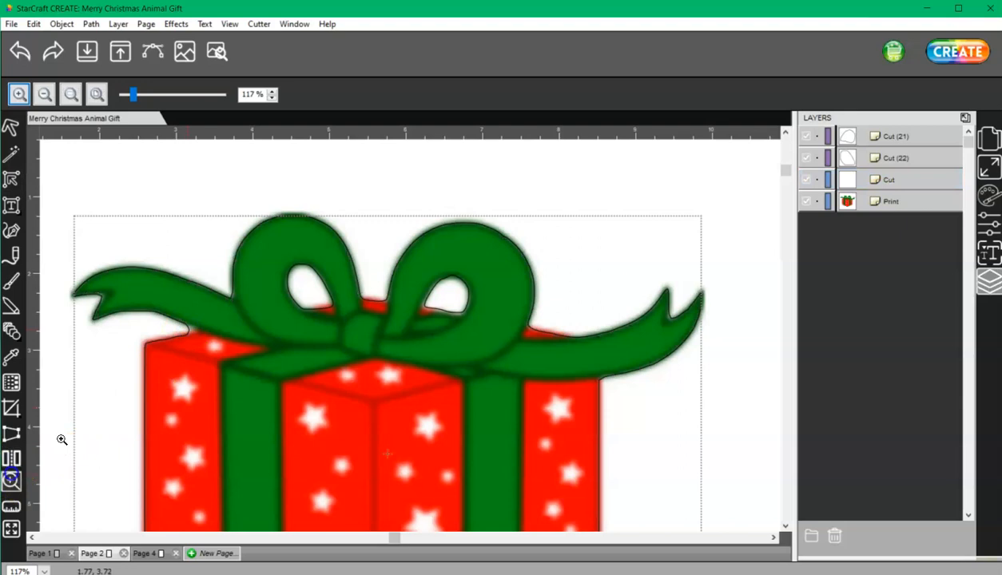
drag(170, 302, 201, 354)
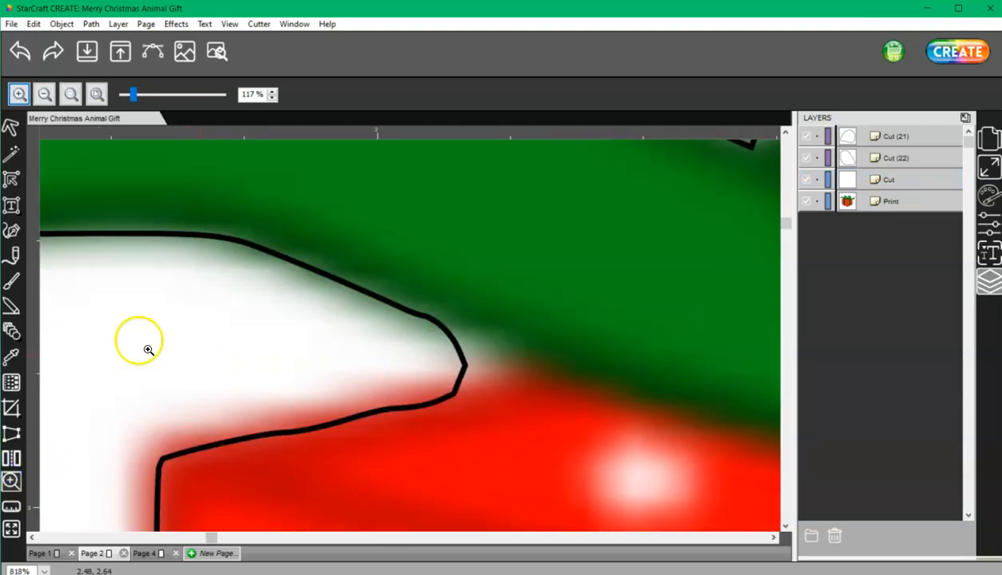
click(12, 180)
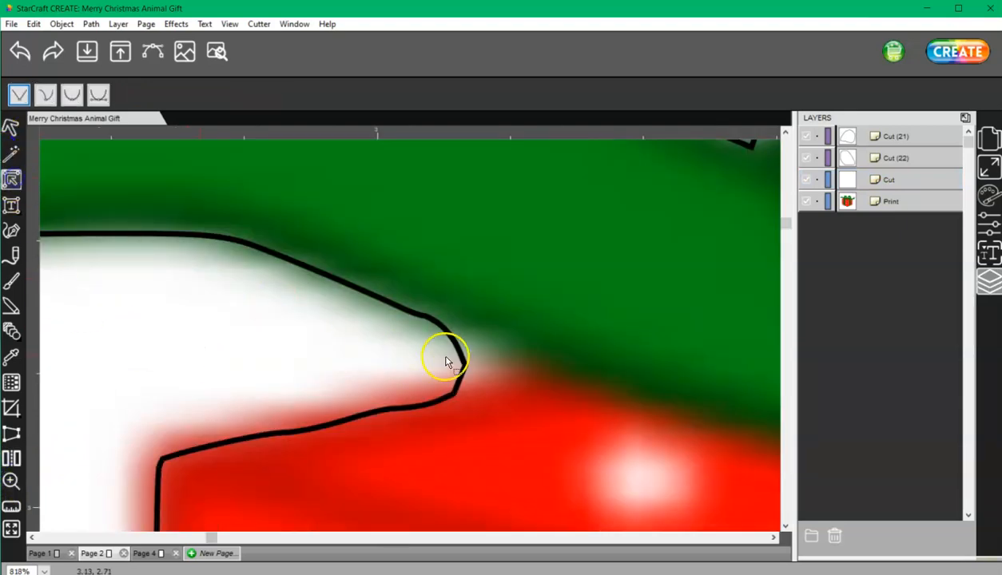
click(462, 363)
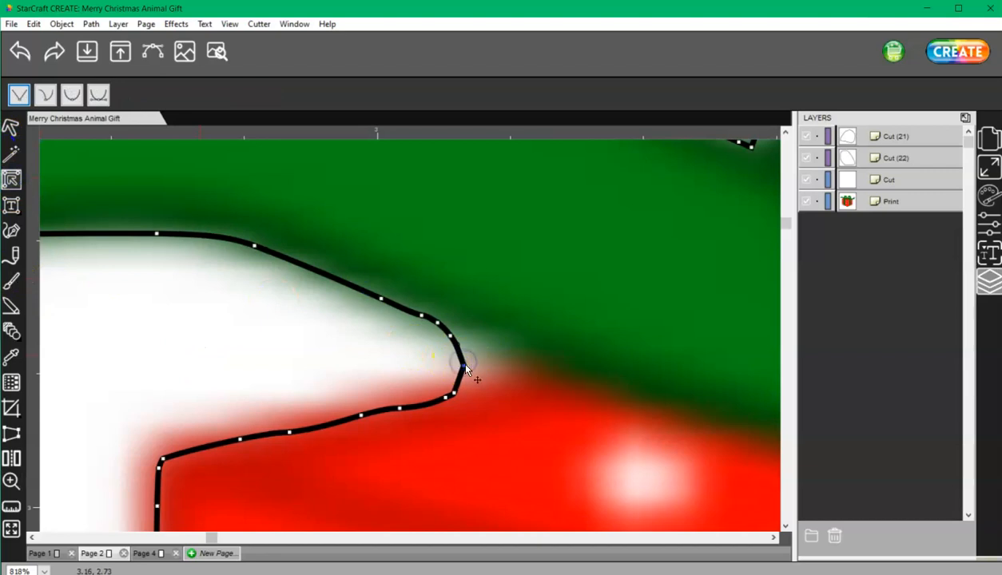
drag(465, 365, 511, 367)
drag(450, 335, 470, 339)
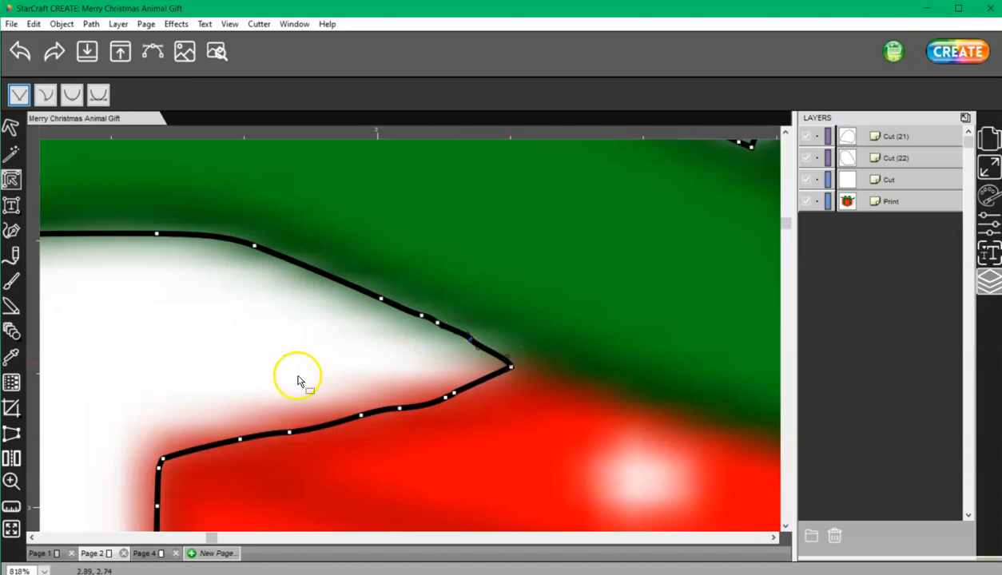
- Adjust the Cut outline's node in the notch of the right ribbon tail so it follows the image's edge
drag(209, 537, 611, 533)
click(540, 284)
drag(541, 285, 527, 270)
click(527, 240)
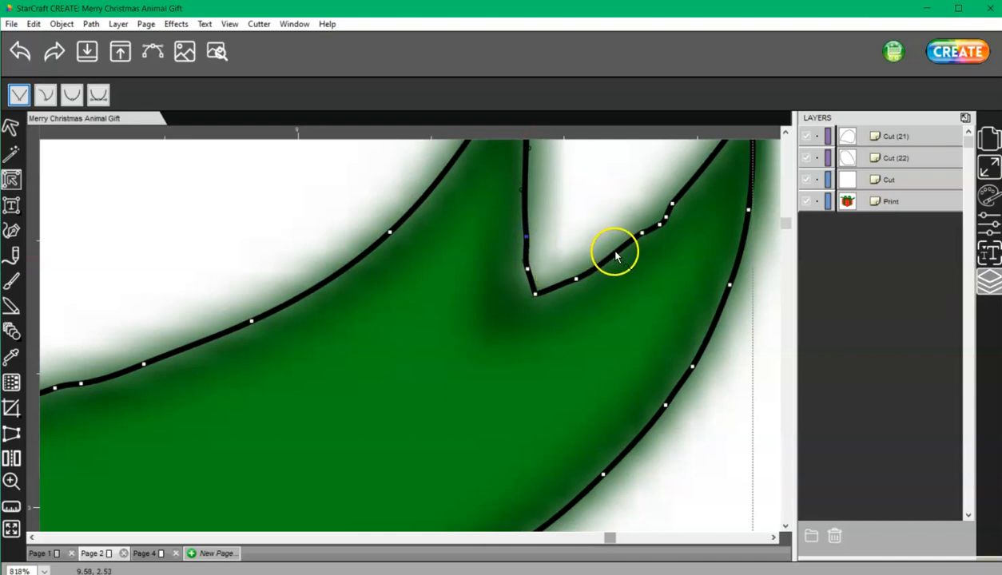
- Set the Cut outline's stroke color to light gray
click(988, 196)
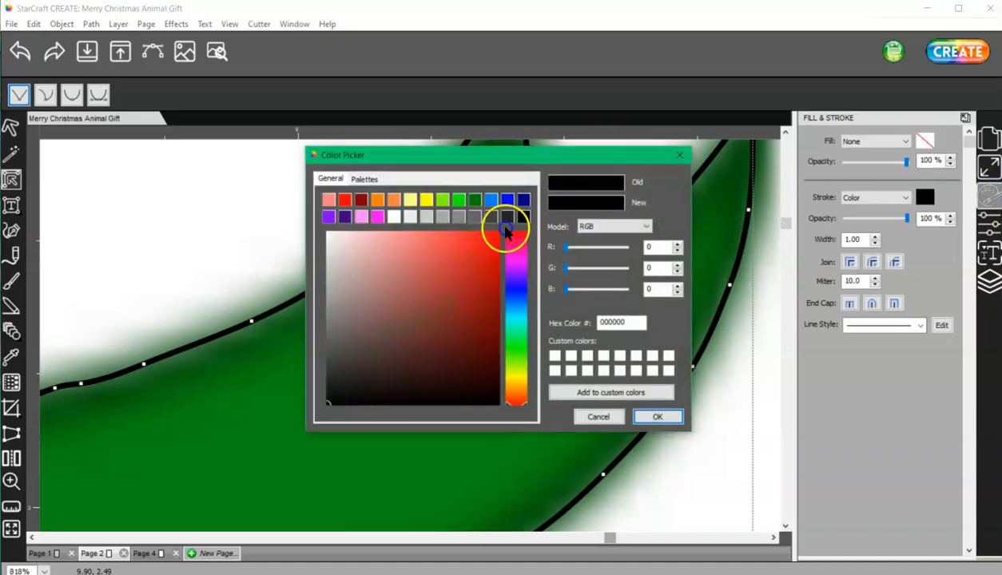
click(424, 216)
click(655, 417)
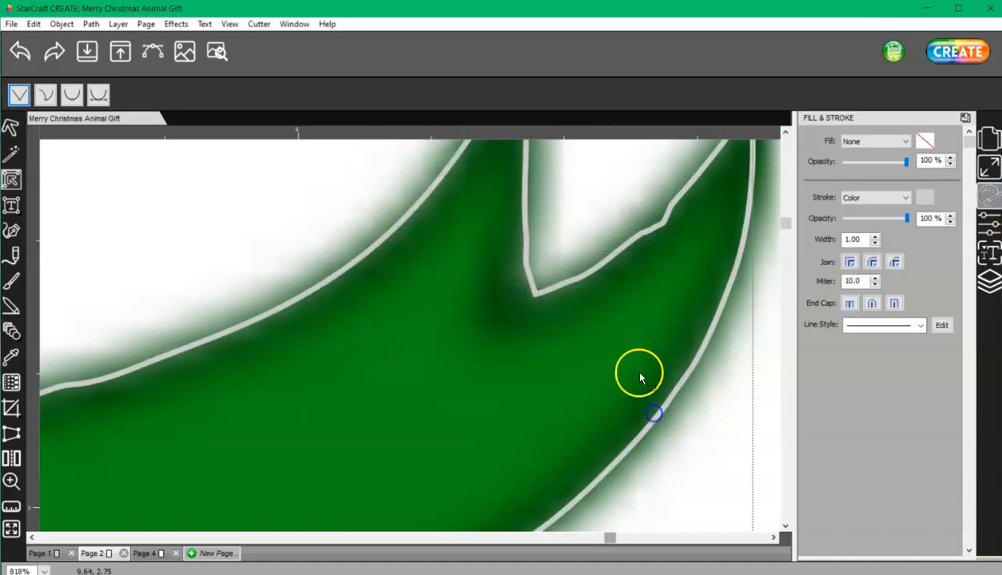
- Try to smooth the small kink beside the right ribbon tail's notch by moving its outline node
click(660, 225)
mouse_move(660, 224)
mouse_down()
mouse_move(651, 213)
mouse_move(646, 221)
mouse_up()
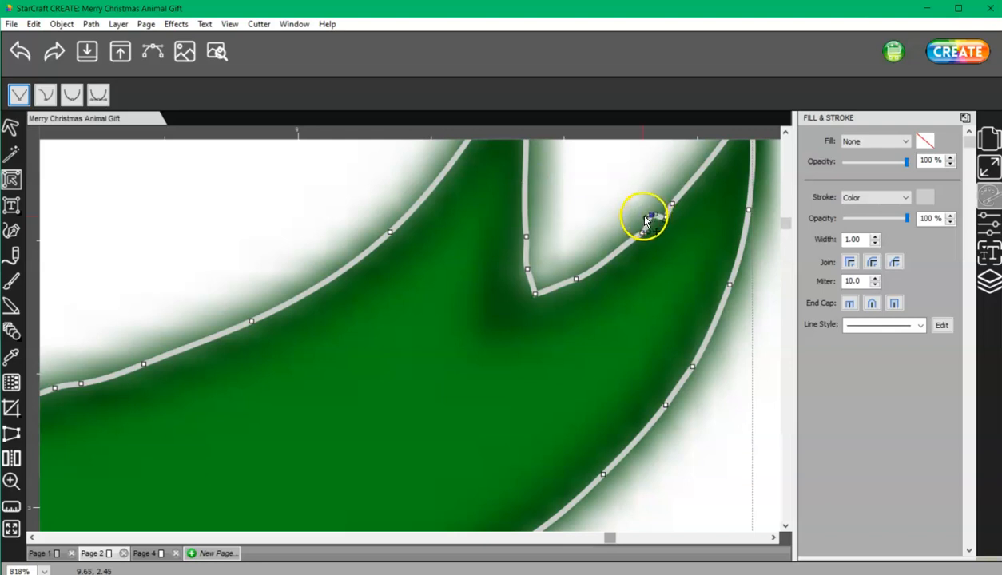
mouse_move(646, 219)
mouse_down()
mouse_move(622, 228)
mouse_move(650, 216)
mouse_up()
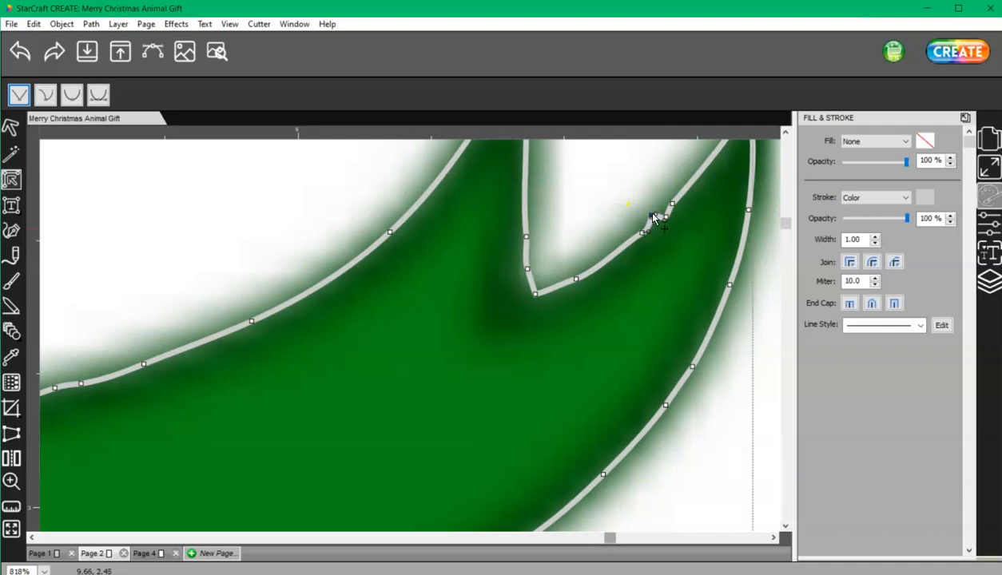
click(630, 264)
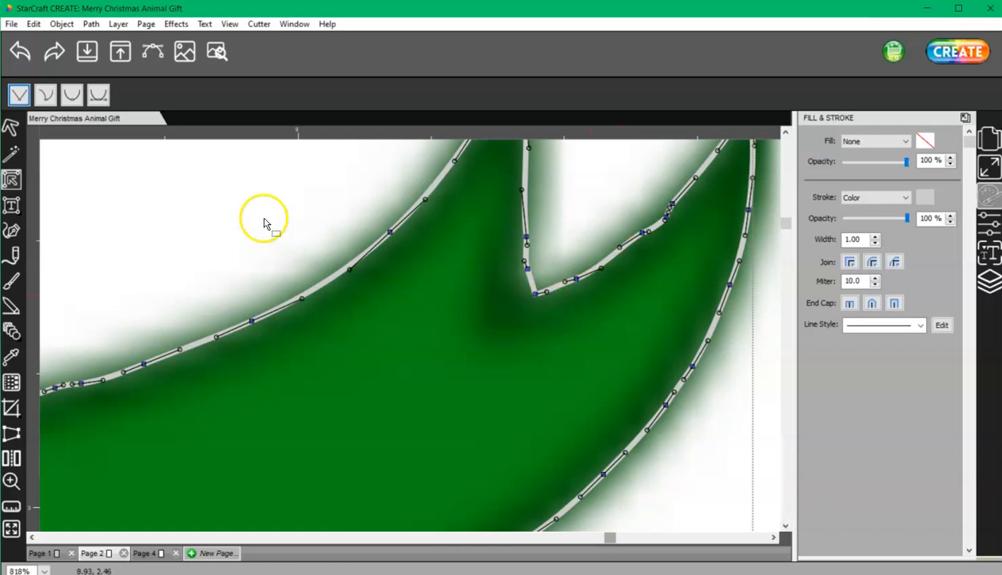
- Preview the edited cut lines over the whole bow, toggling the printable image off and on
scroll(280, 230, down, 10)
click(623, 202)
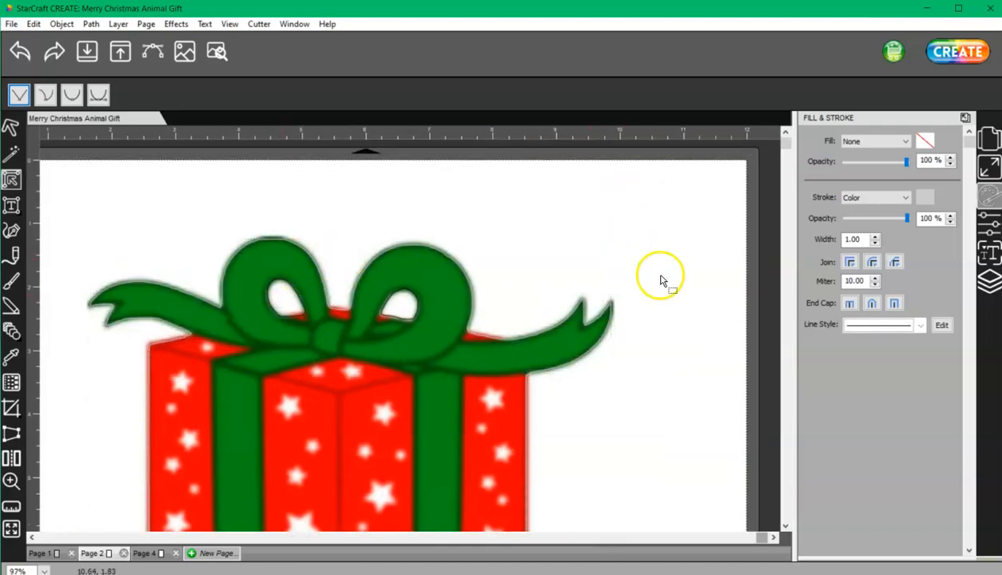
click(217, 53)
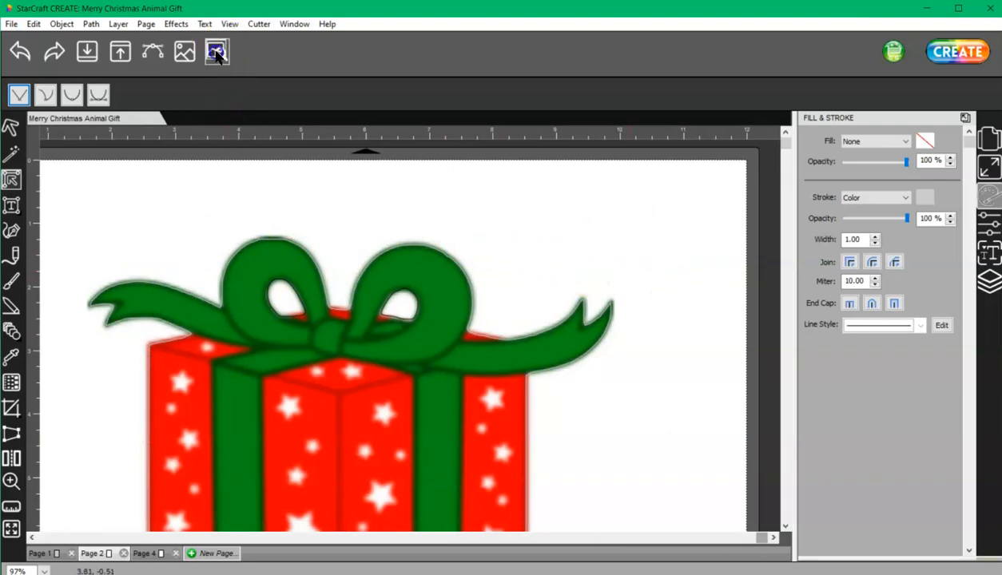
click(761, 257)
click(761, 256)
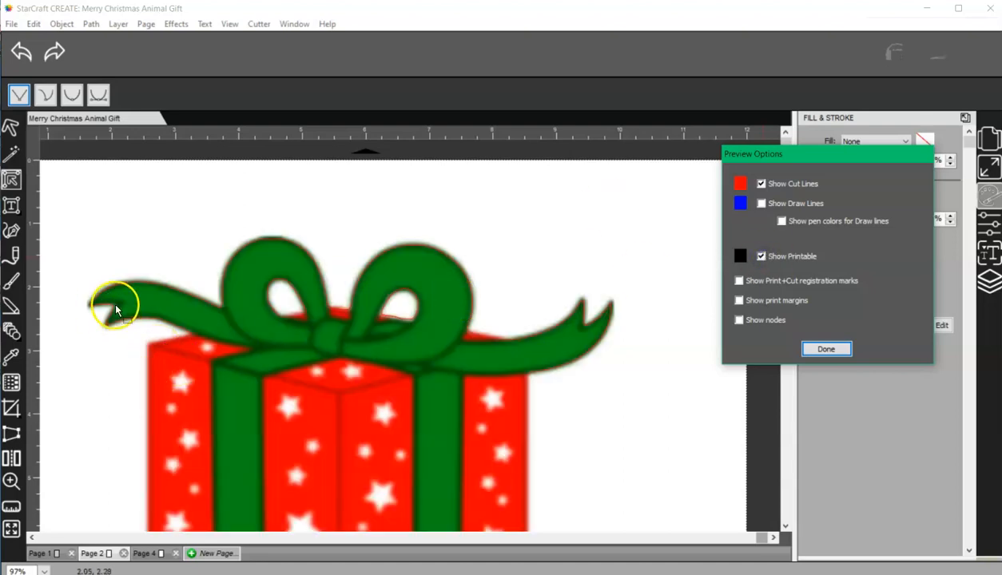
click(825, 349)
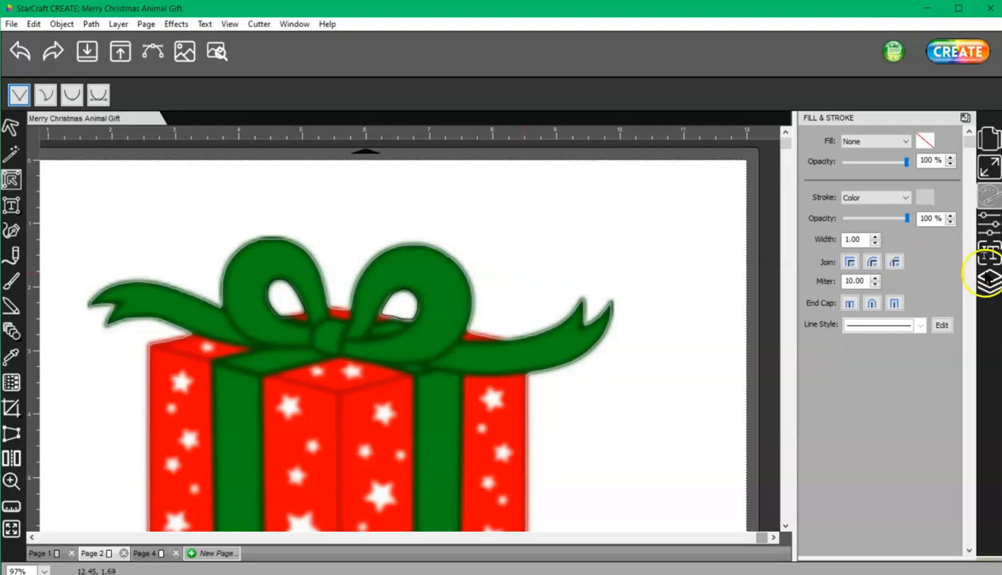
- Select the Cut (21), Cut (22) and Cut layers together and merge them into one object
click(988, 279)
click(897, 135)
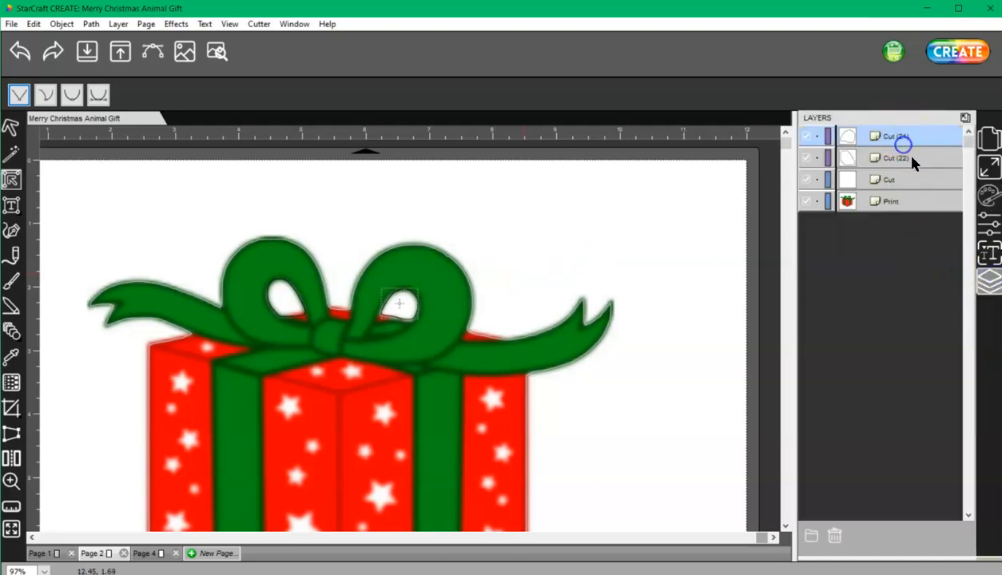
shift+click(904, 157)
shift+click(905, 181)
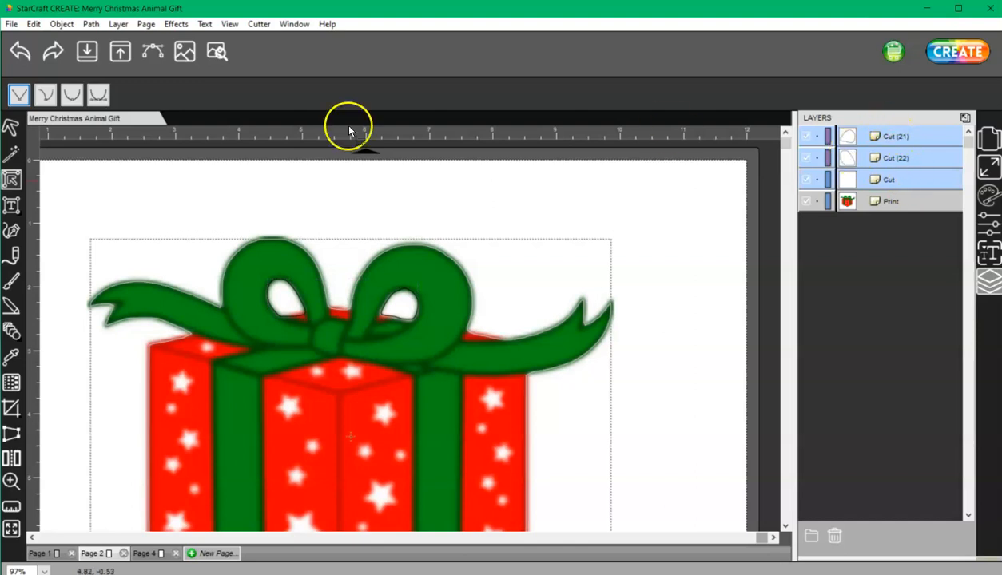
click(70, 26)
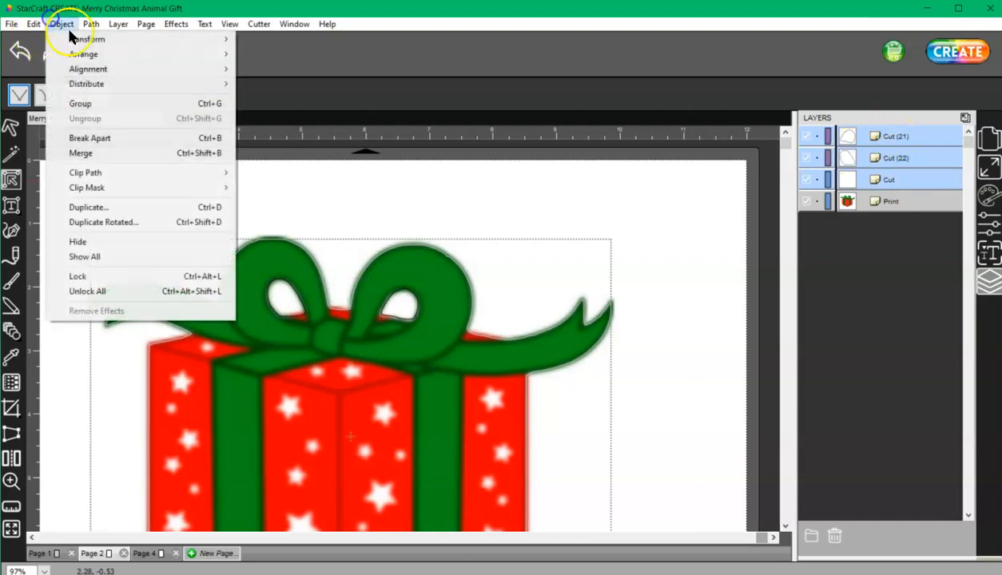
click(83, 154)
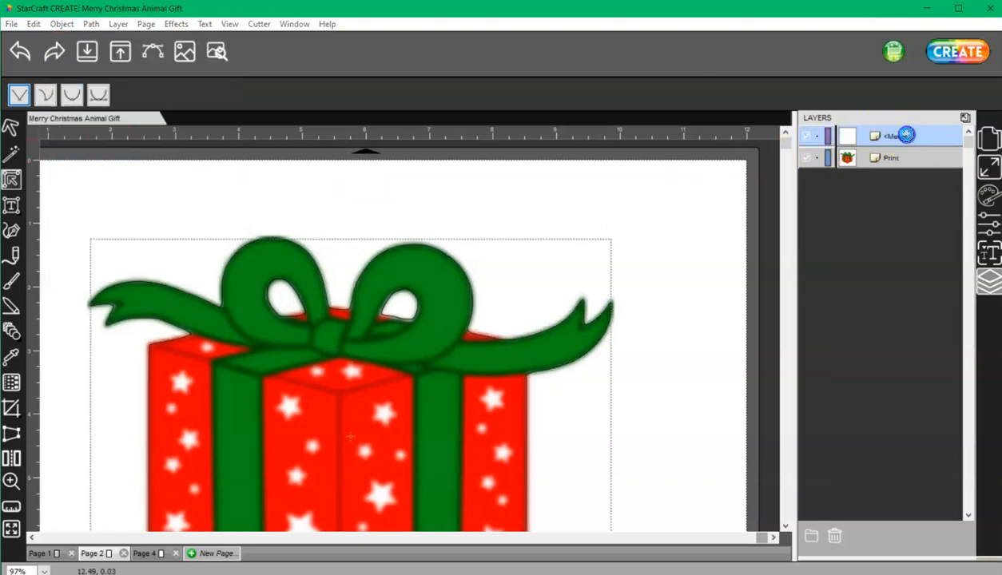
- Rename the merged layer as CUT
double_click(905, 137)
click(480, 263)
drag(480, 263, 366, 252)
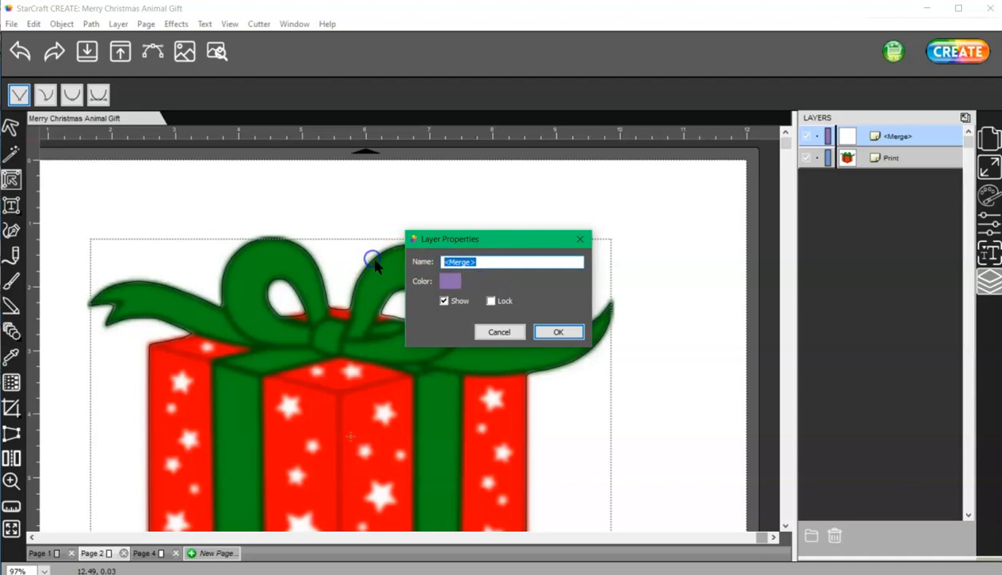
text(CUT)
click(560, 331)
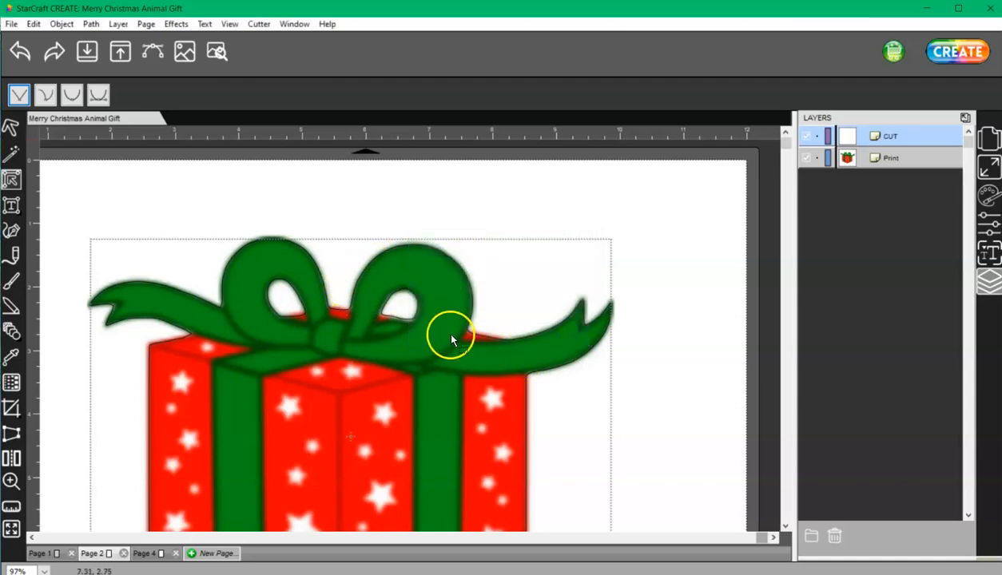
scroll(451, 340, down, 5)
scroll(425, 339, up, 1)
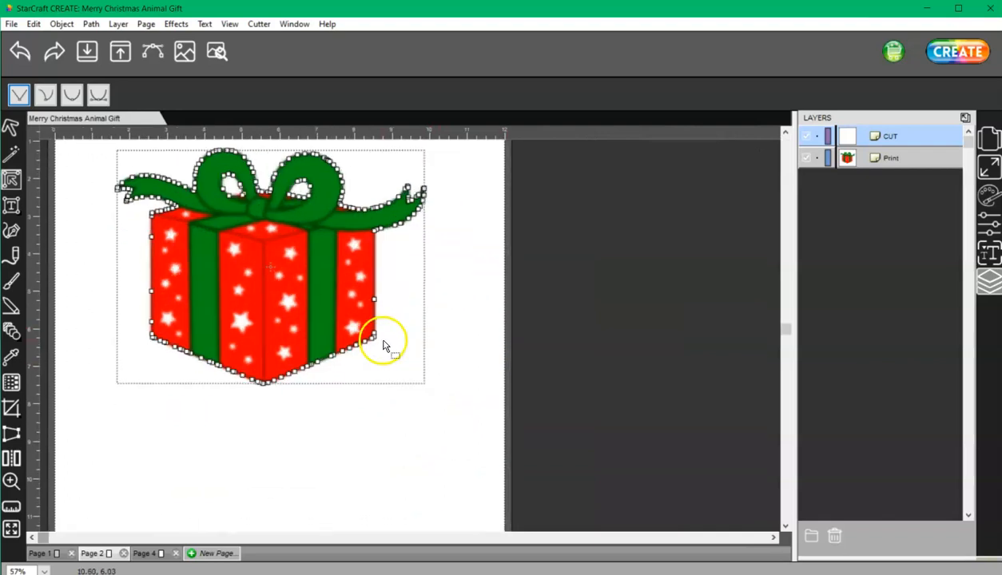
- Group the CUT and Print layers together and expand the group in the layer list to view its contents
click(12, 127)
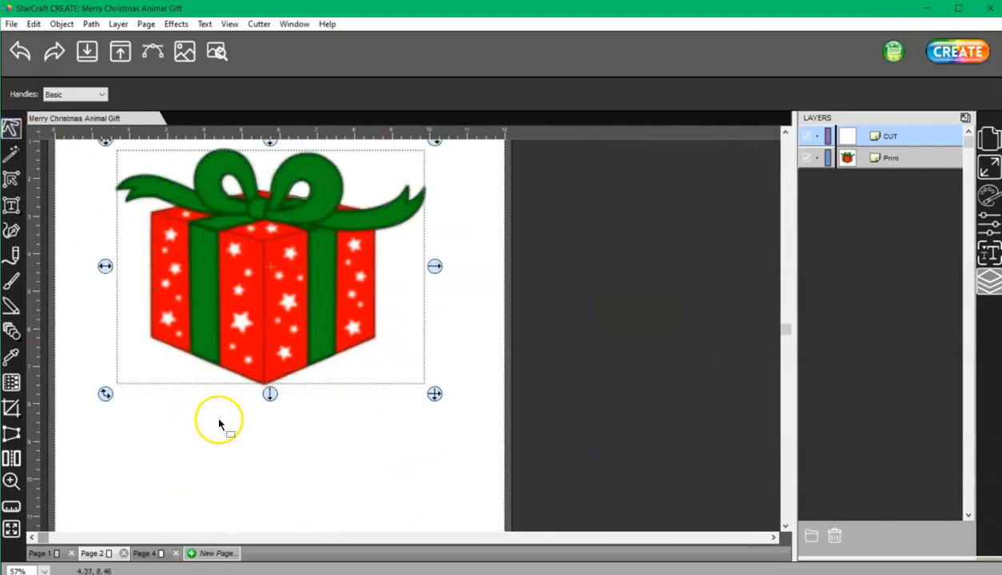
key(ctrl+a)
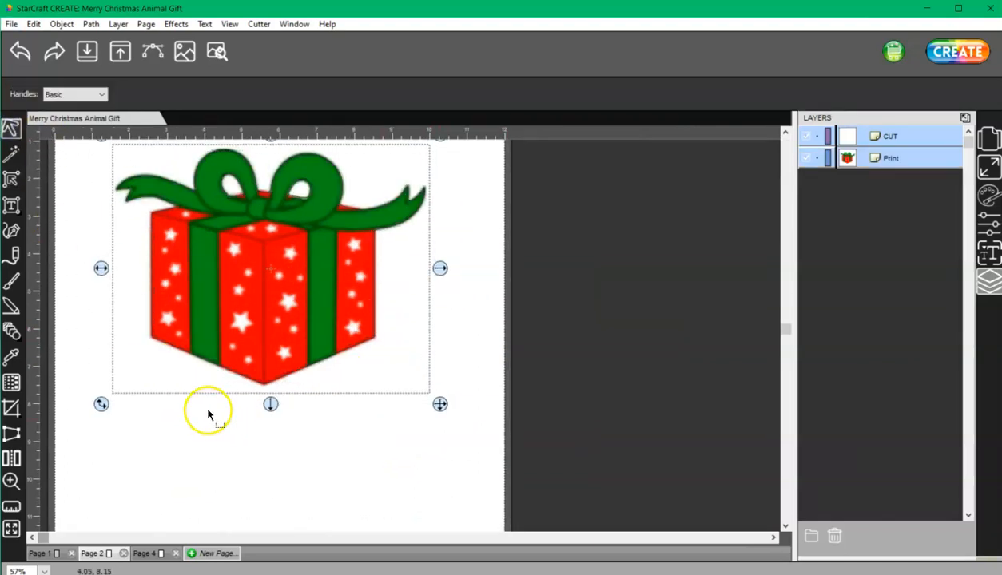
right_click(270, 293)
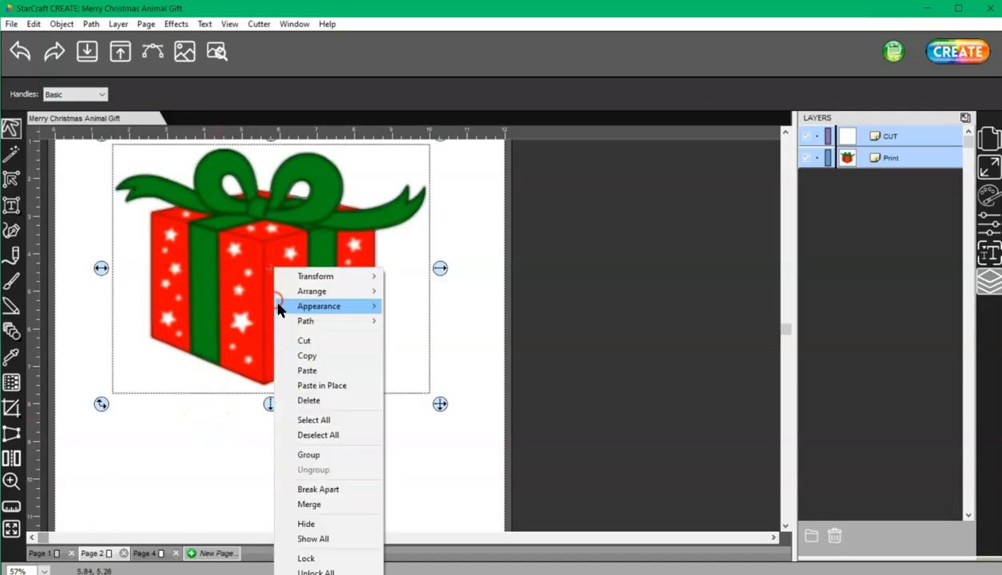
click(335, 456)
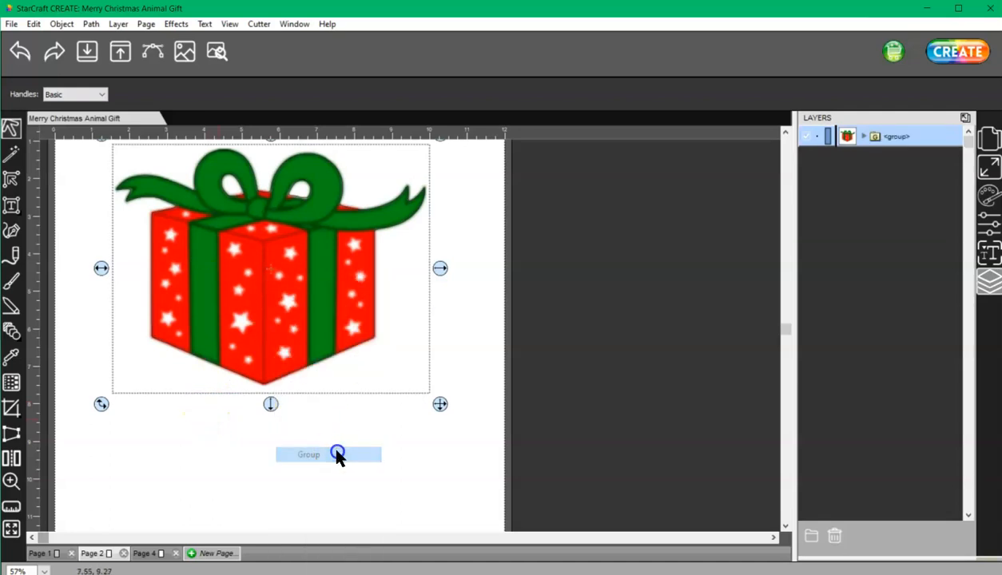
click(862, 137)
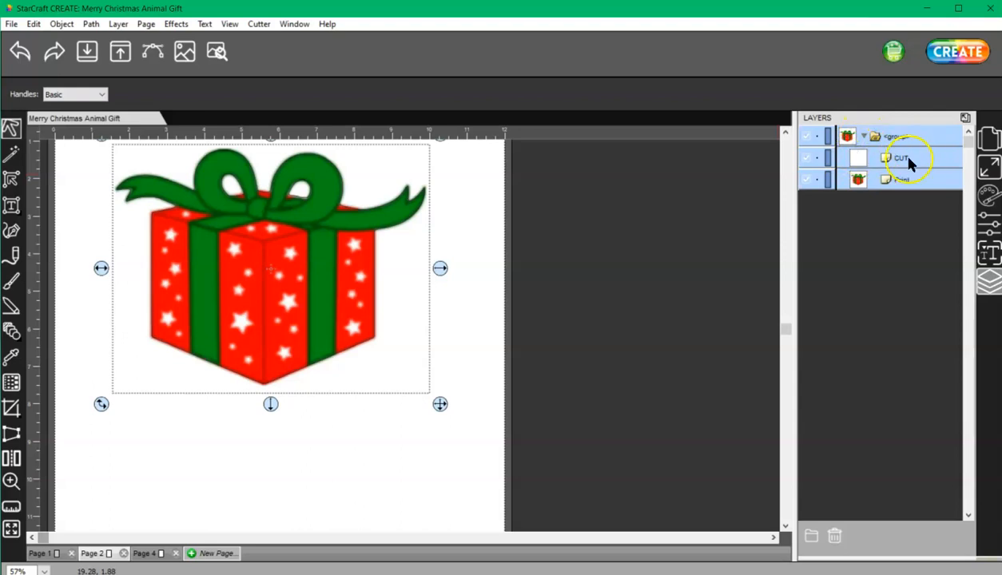
click(562, 190)
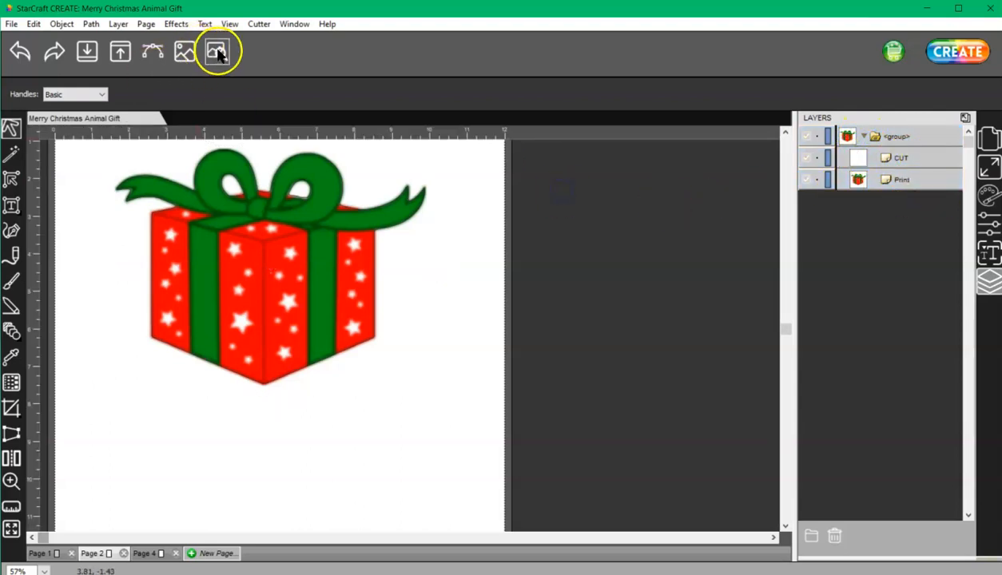
- Preview the grouped gift's cut lines with the printable image hidden, restore the image, and close the preview
click(217, 53)
click(760, 255)
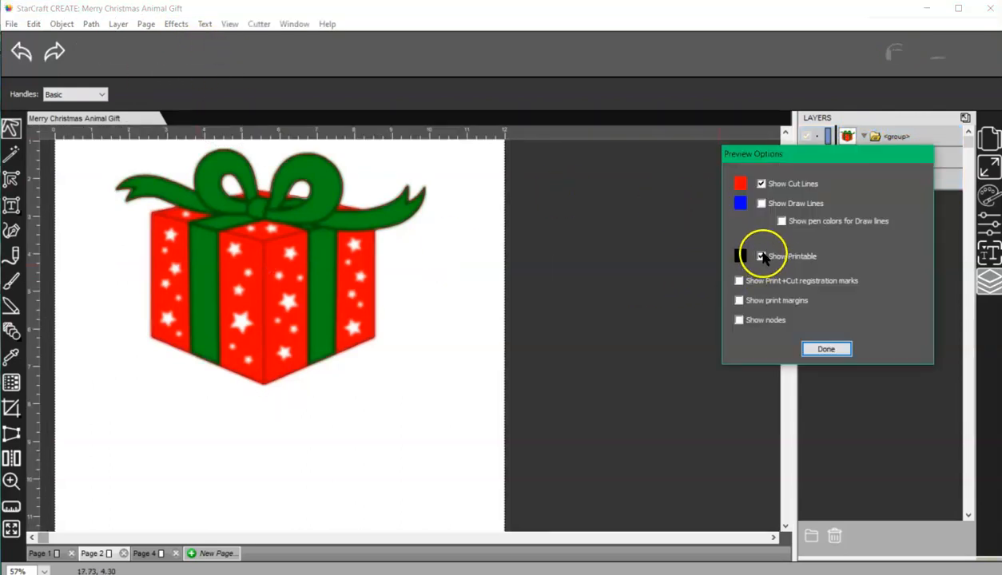
click(760, 255)
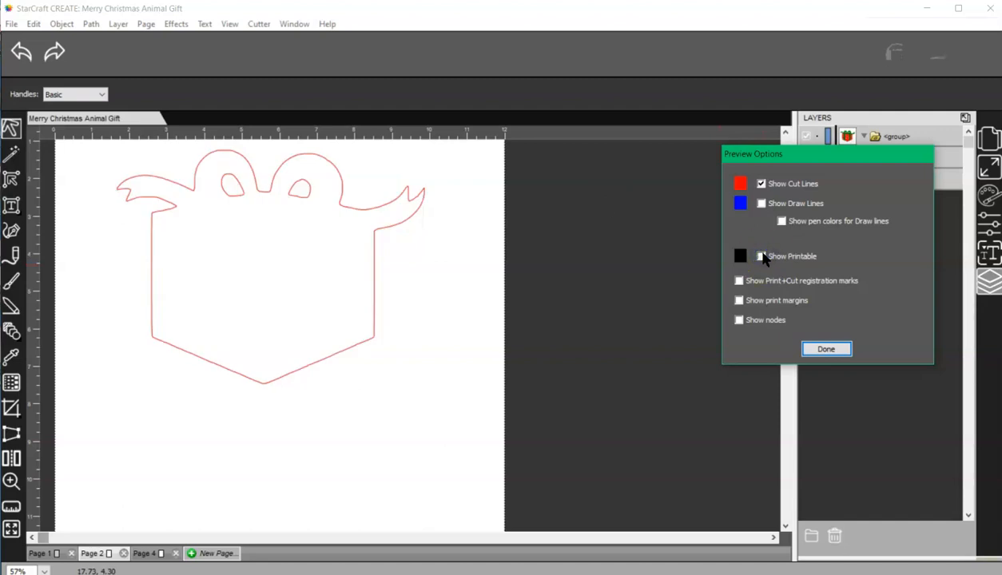
click(760, 256)
click(826, 349)
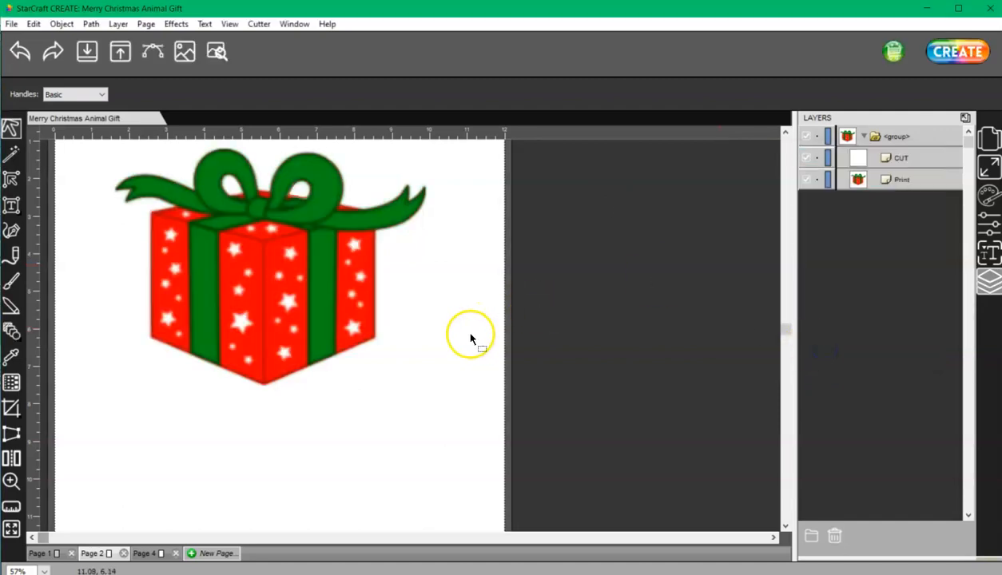
scroll(416, 376, up, 1)
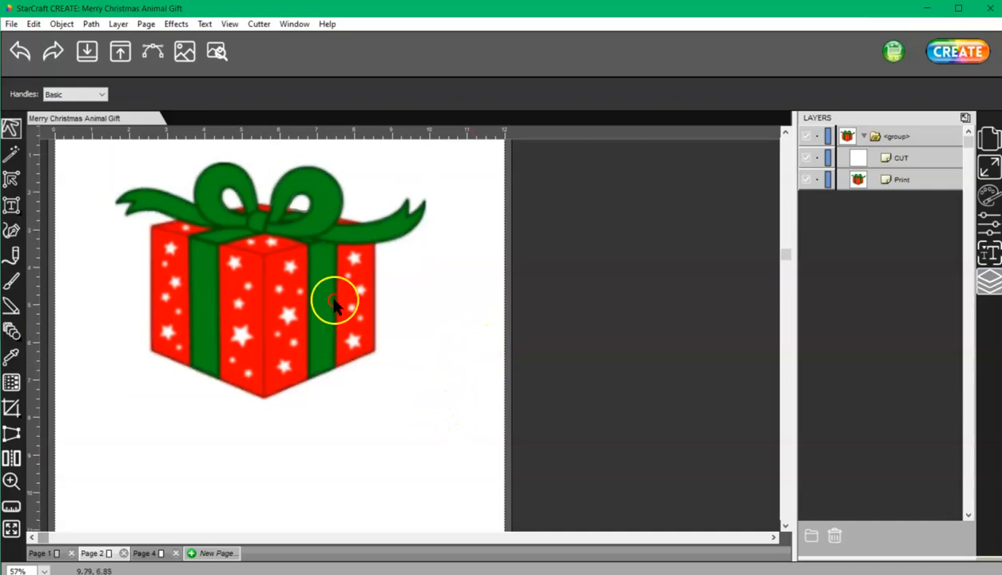
scroll(409, 369, up, 3)
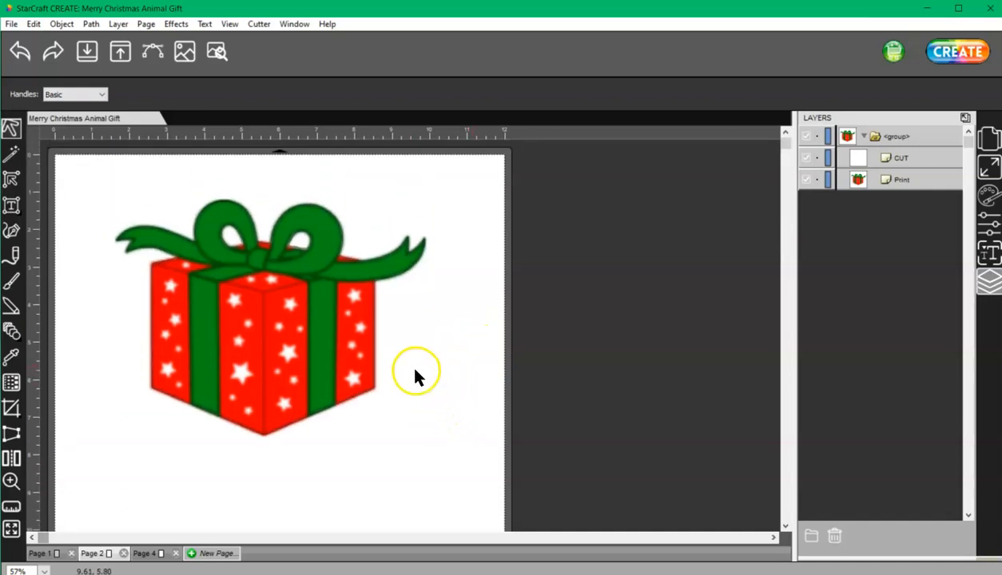